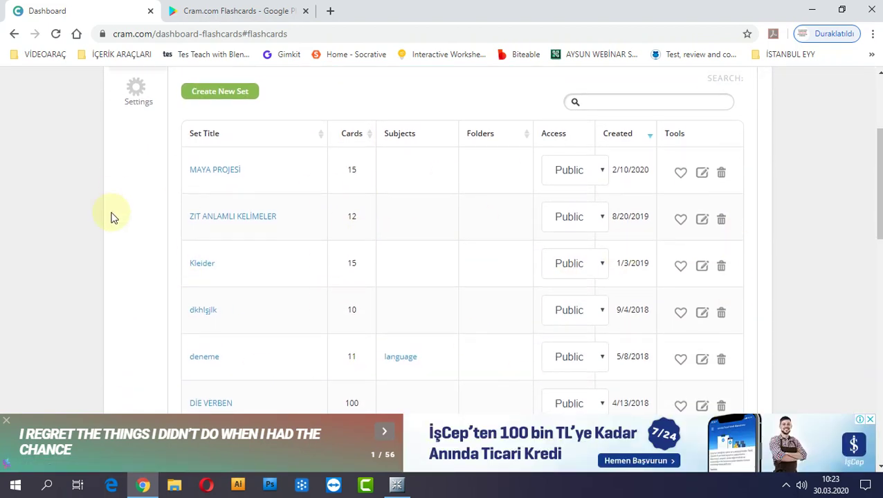
Step: Start creating a new flashcard set and title it "deneme"
scroll(111, 213, up, 3)
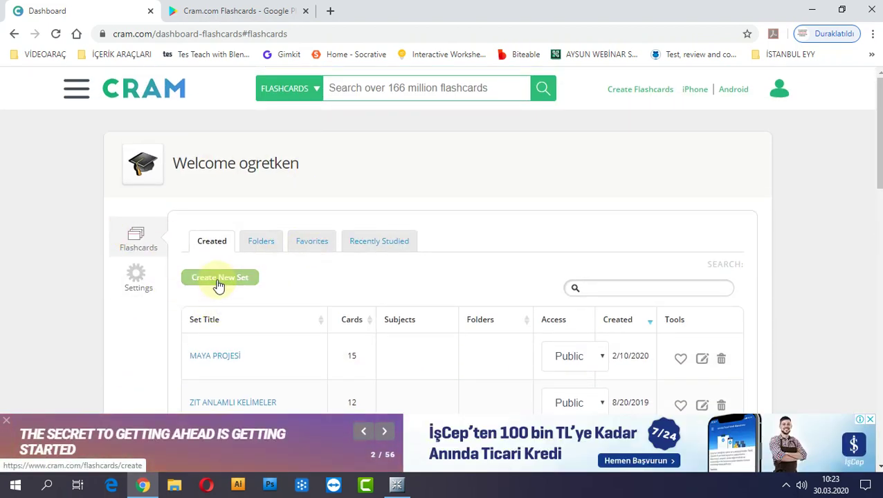
click(218, 281)
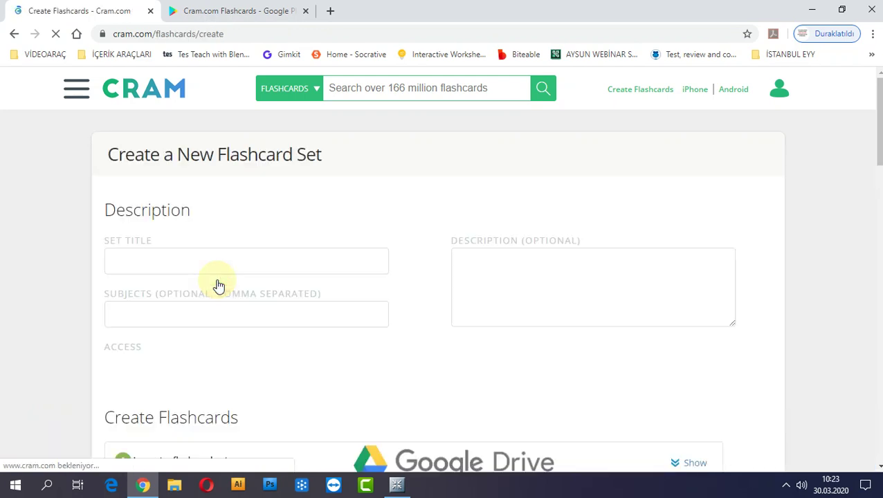
click(221, 255)
text(deneme)
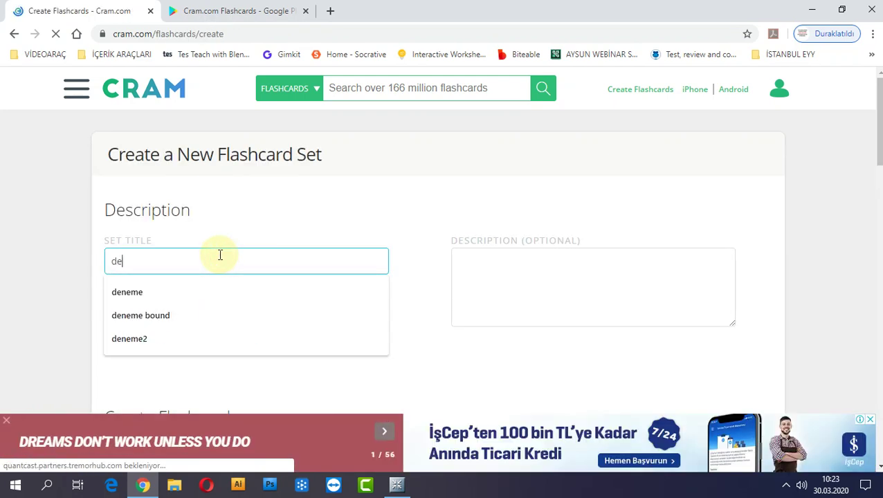
click(83, 230)
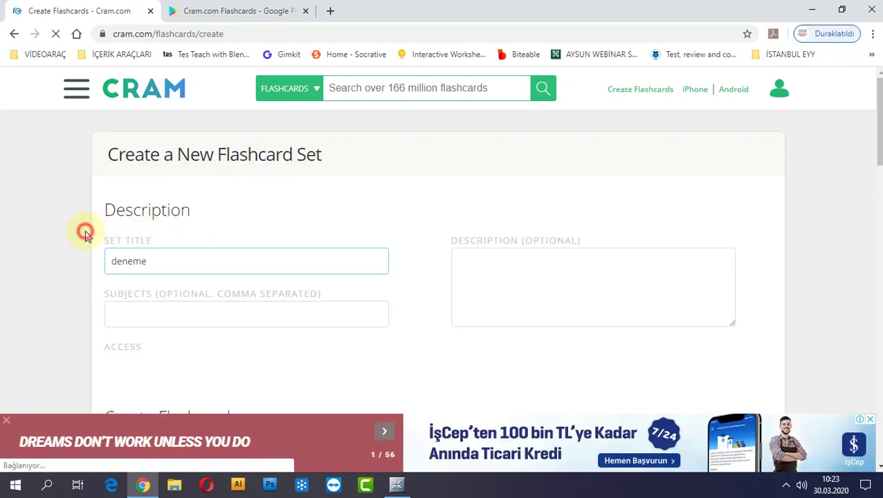
Step: Retitle the flashcard set "3.sınıf Türkçe" and enter "Sıfatlar" as its description
scroll(181, 260, down, 2)
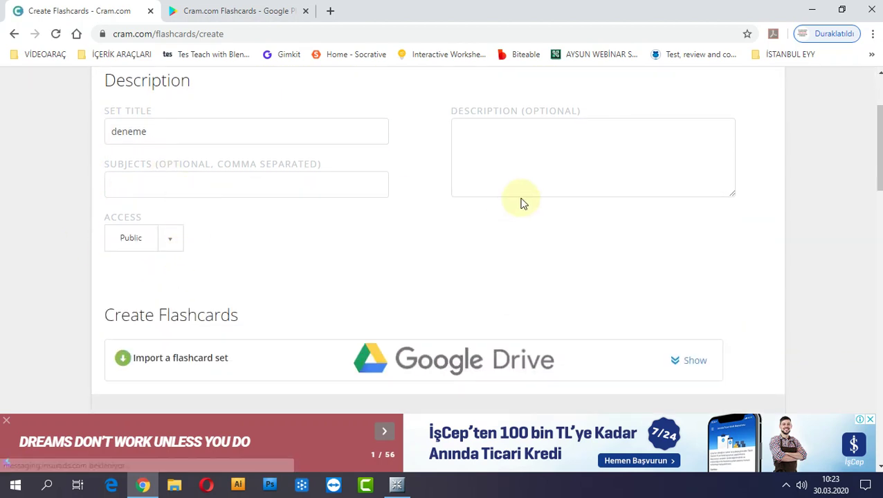
click(499, 162)
double_click(222, 122)
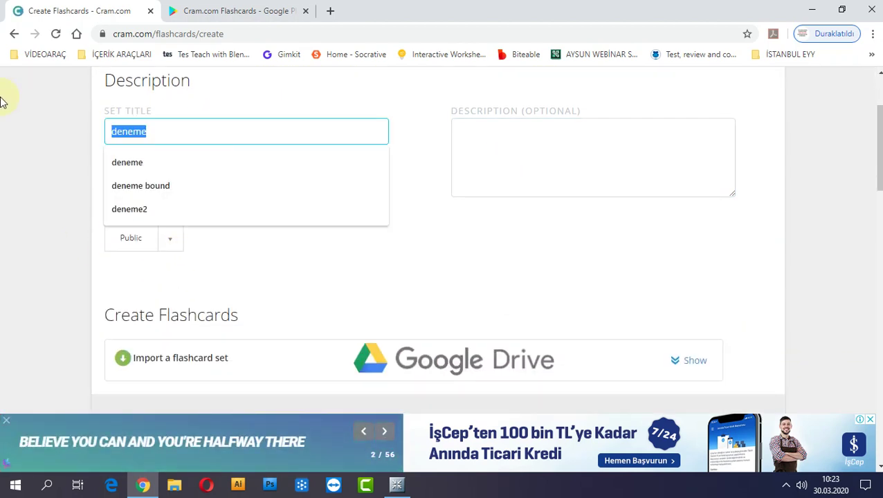
text(3.sınıf )
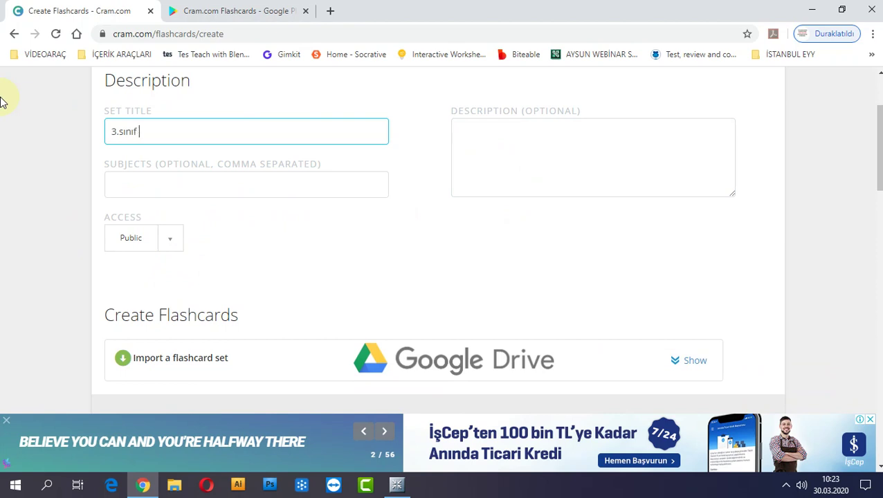
text(Türkçe)
click(525, 162)
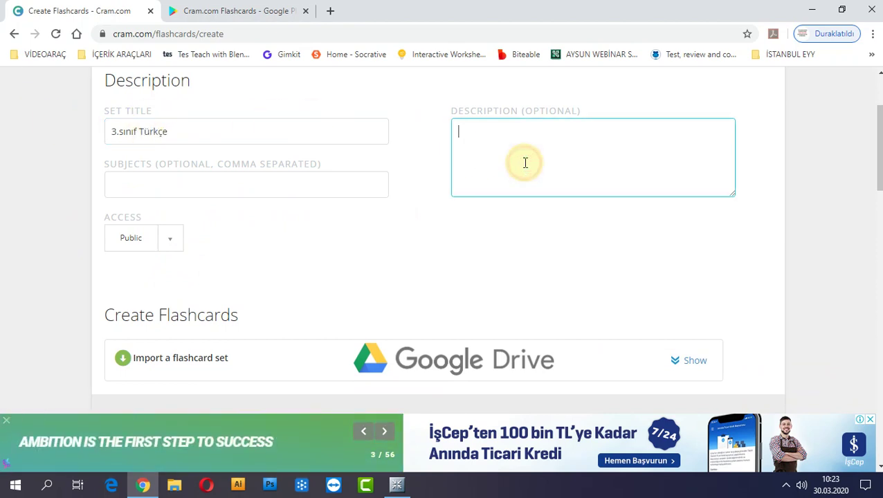
text(Sıfatlar)
Step: Set the language of the cards' front side to English
scroll(471, 180, down, 3)
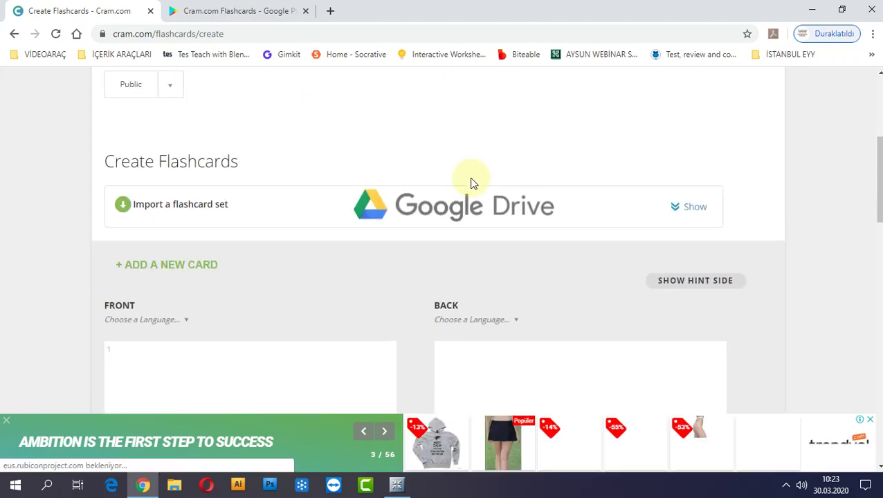
scroll(442, 226, down, 2)
click(337, 252)
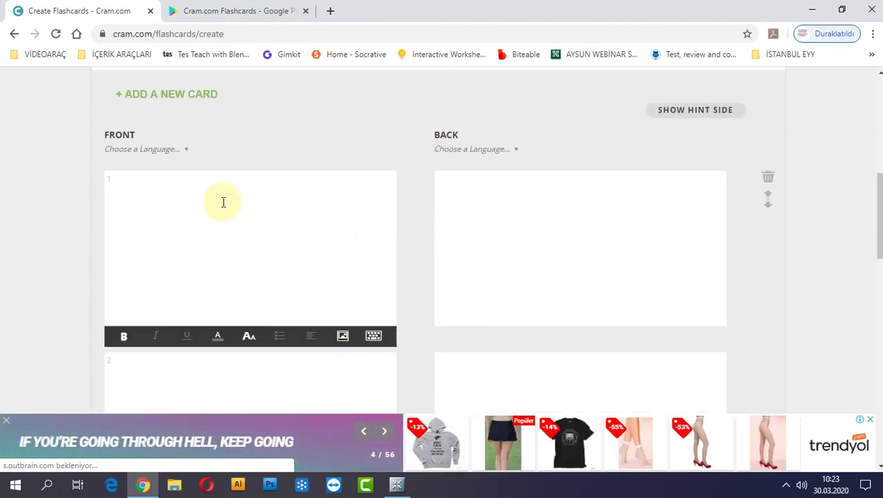
click(186, 151)
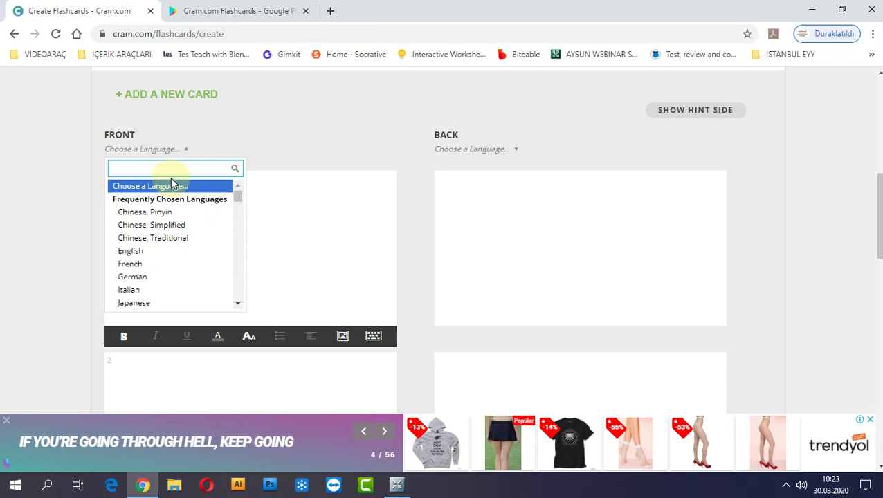
text(en)
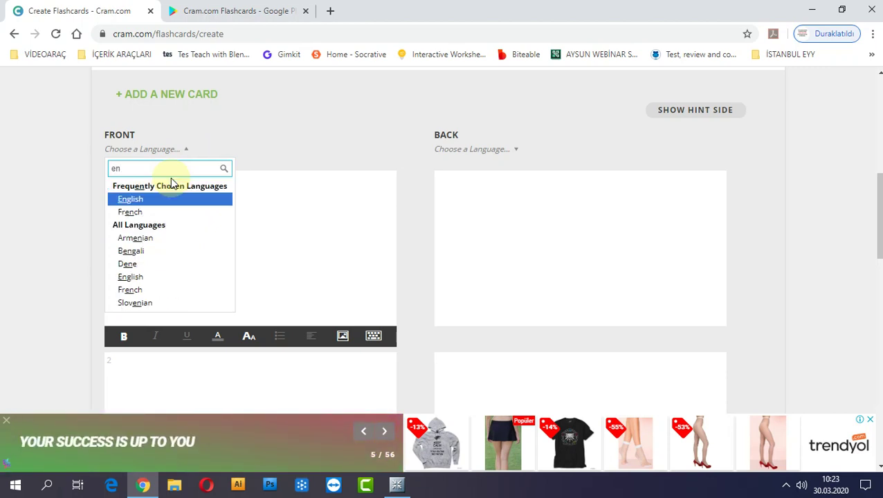
click(156, 199)
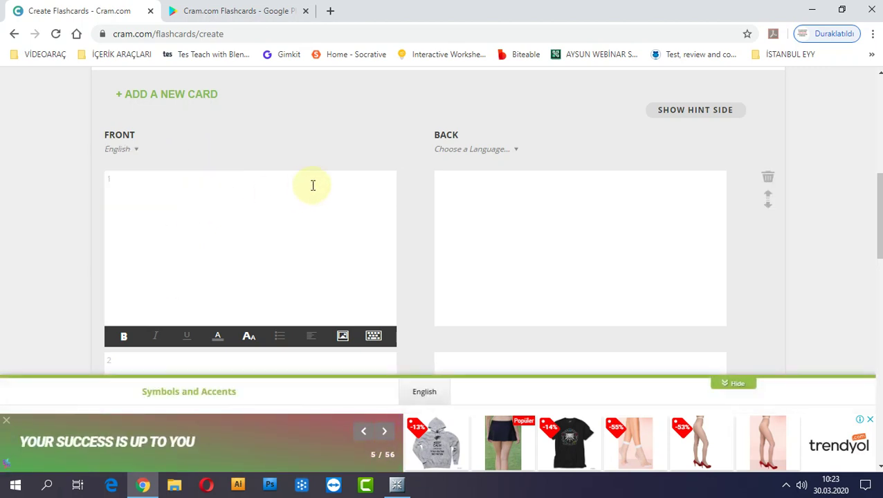
Step: Set the language of the cards' back side to Turkish
click(506, 151)
text(tür)
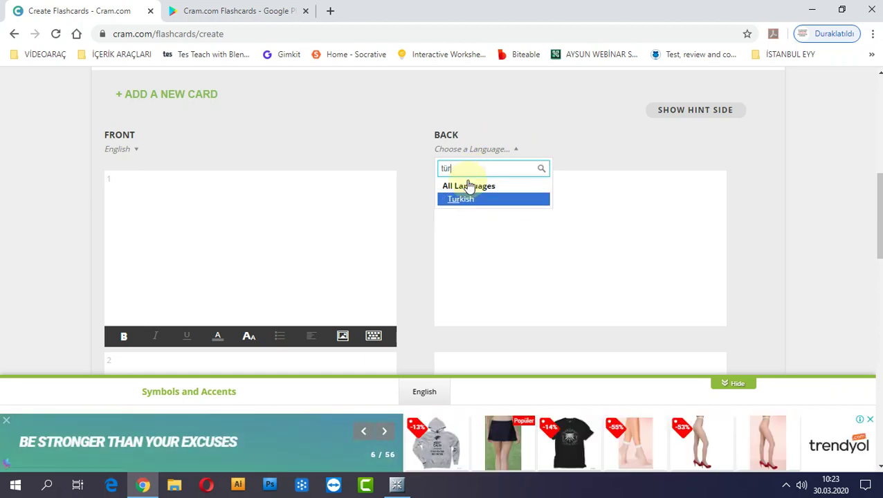
click(465, 199)
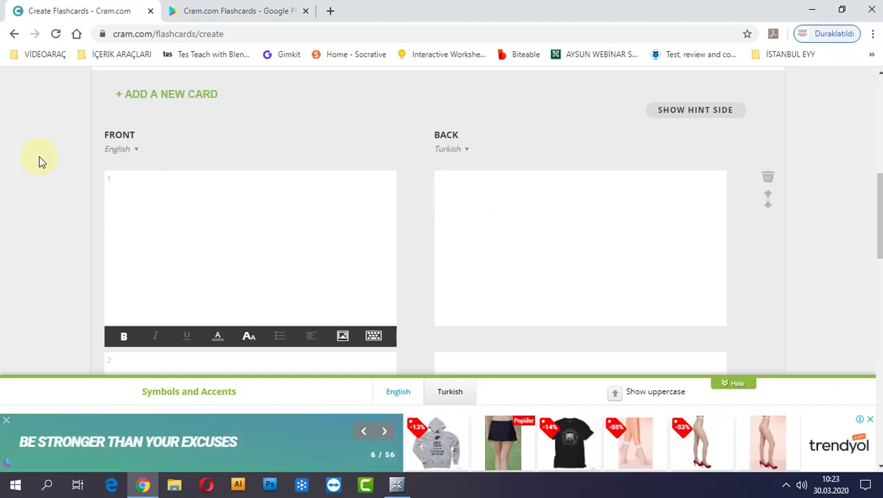
Step: Close the Google ad and the motivational quote banner that cover the symbols and accents keyboard
click(272, 215)
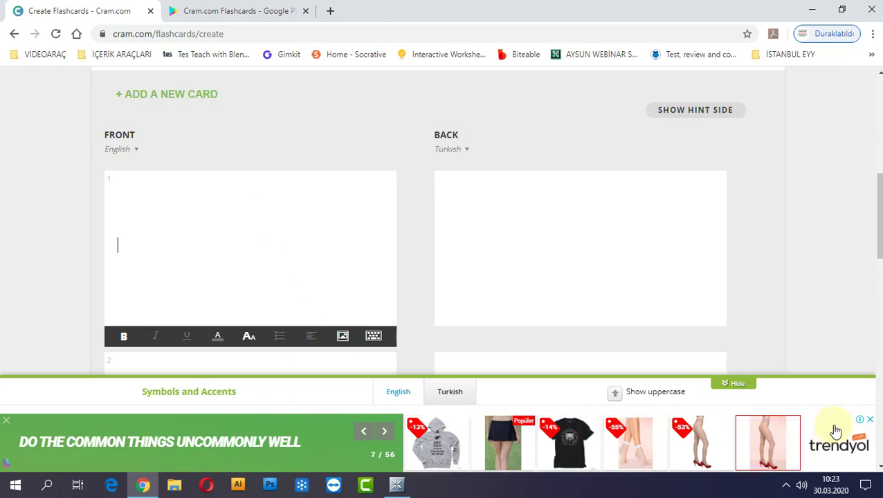
click(869, 420)
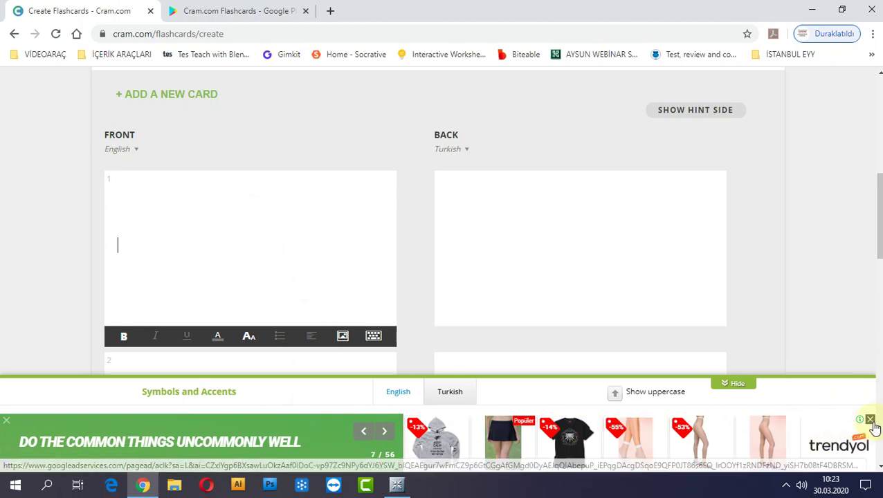
click(407, 419)
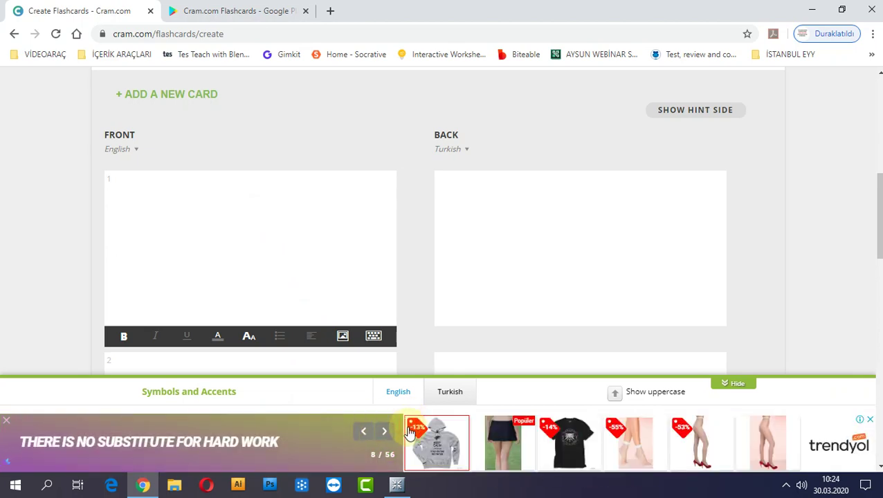
click(869, 419)
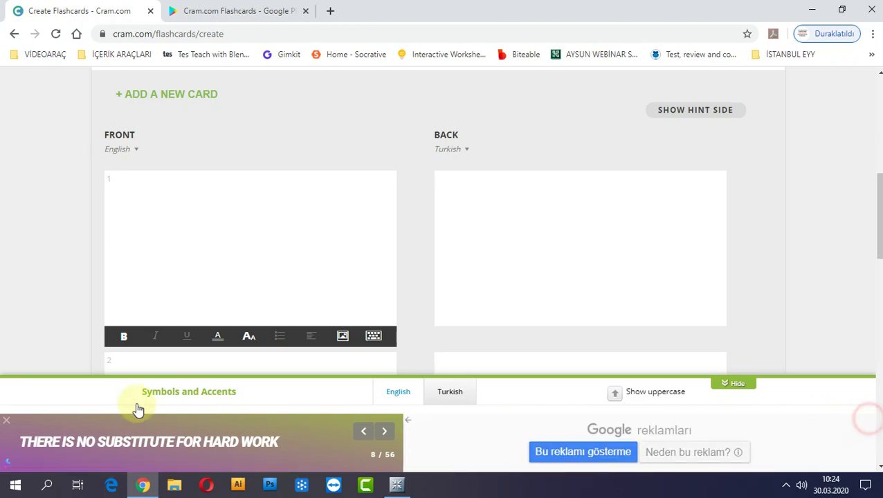
click(4, 425)
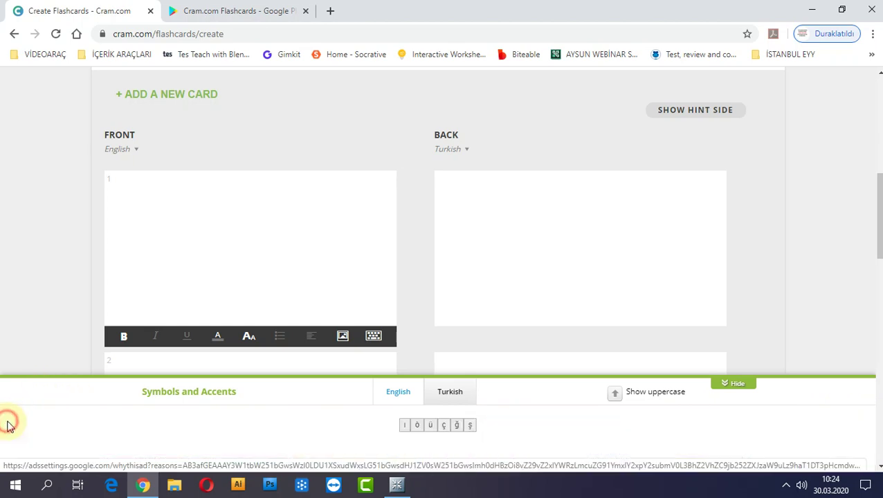
scroll(297, 332, down, 3)
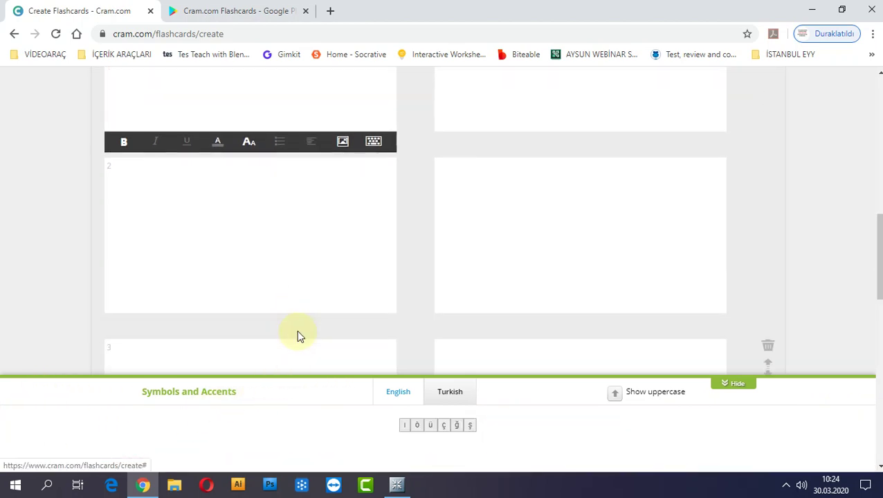
scroll(297, 336, up, 3)
click(228, 206)
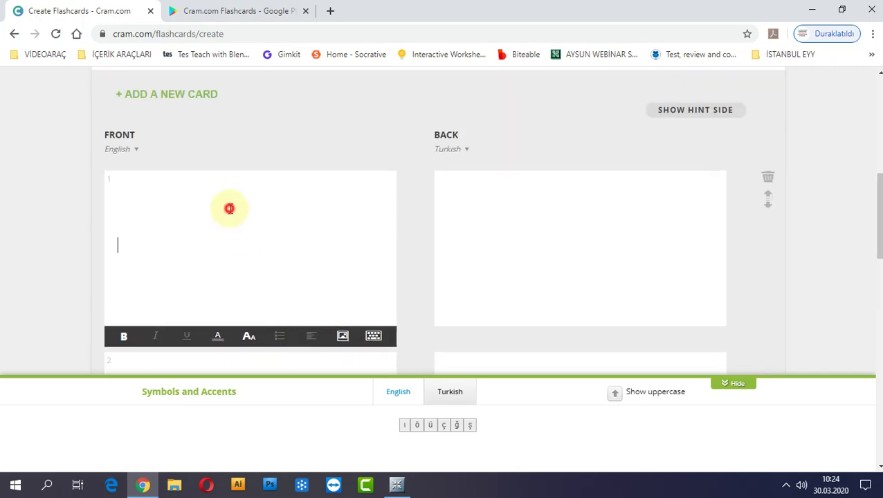
click(521, 206)
scroll(376, 233, down, 2)
scroll(332, 235, up, 2)
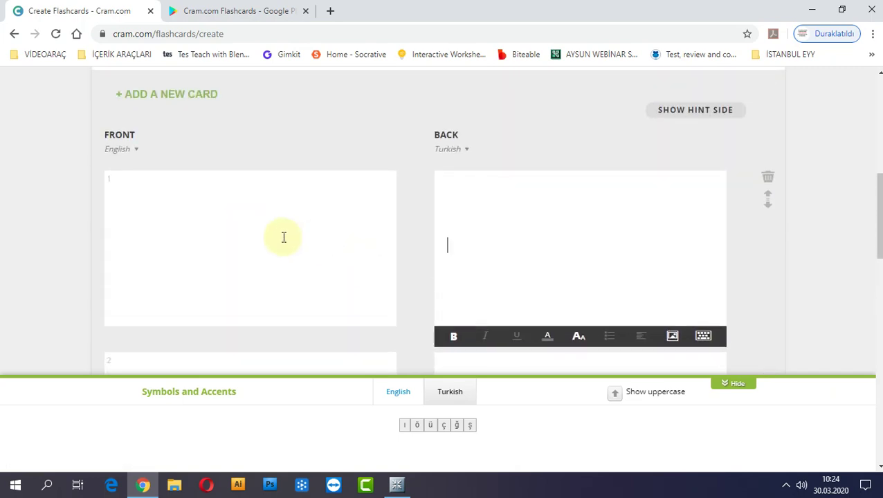
click(284, 237)
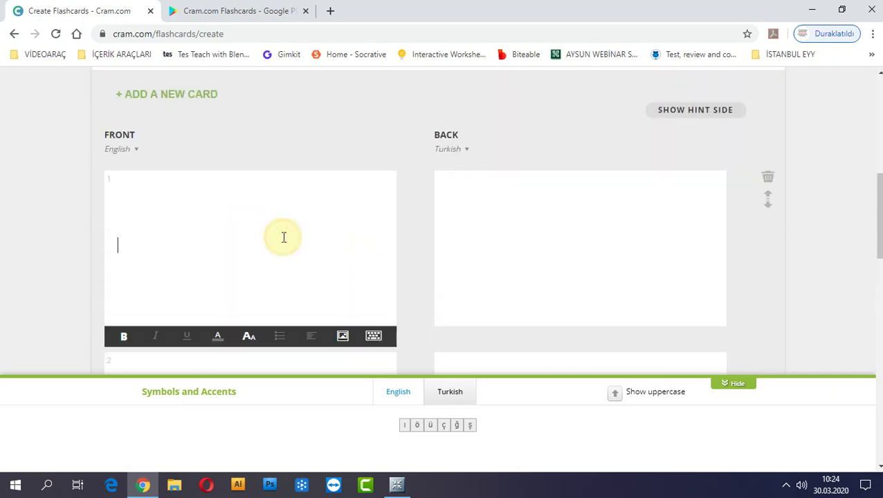
Step: Change the language of the cards' front side to Turkish
click(139, 150)
click(144, 167)
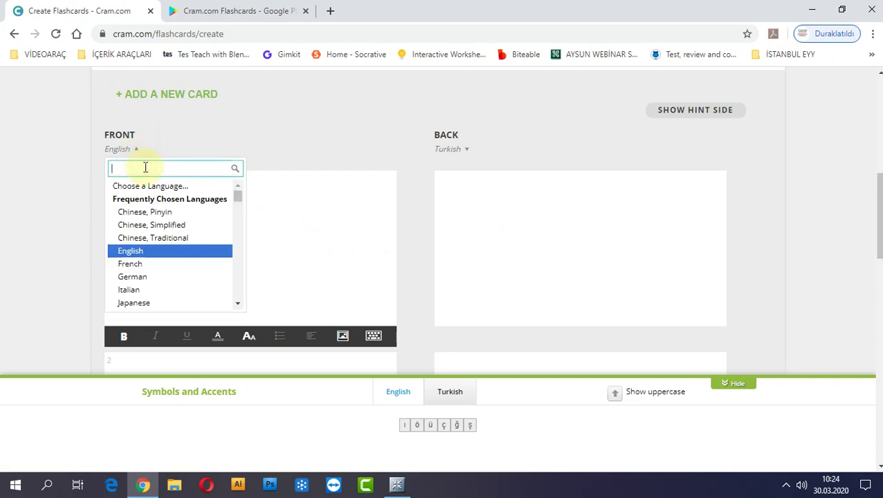
text(tur)
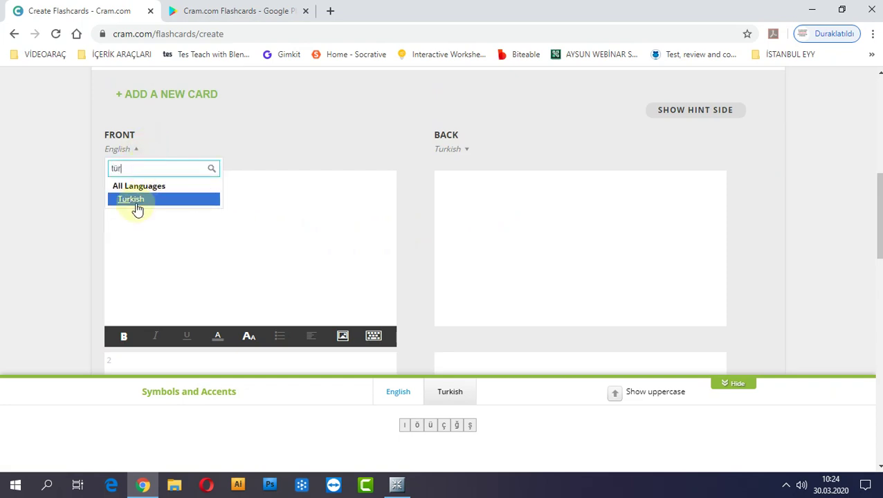
click(141, 201)
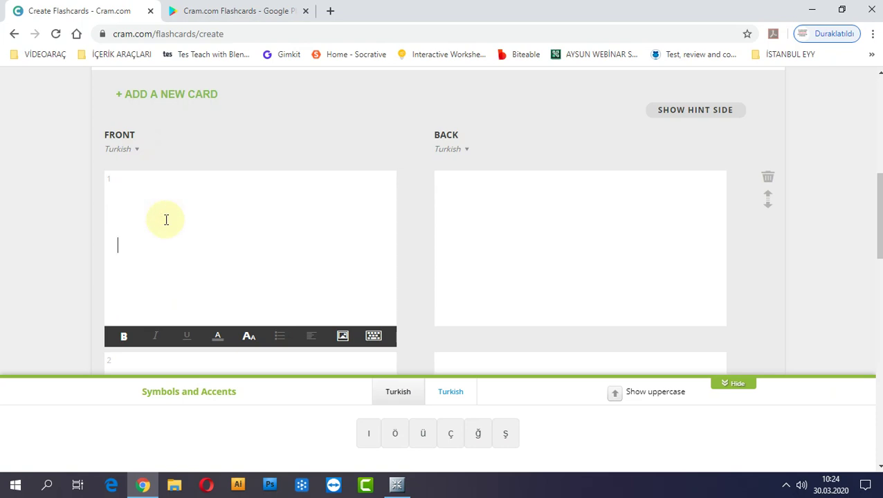
Step: Replace the set's description with "Zıt anlamlı kelimeler"
scroll(173, 211, up, 6)
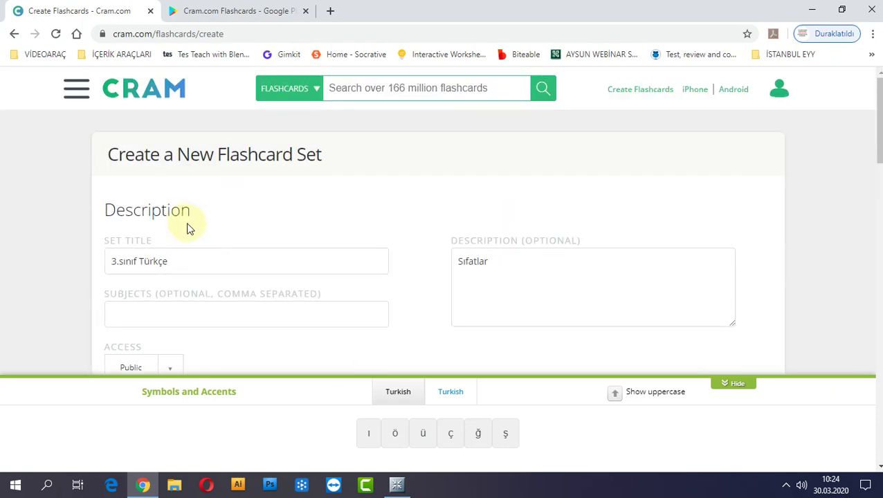
scroll(188, 228, down, 3)
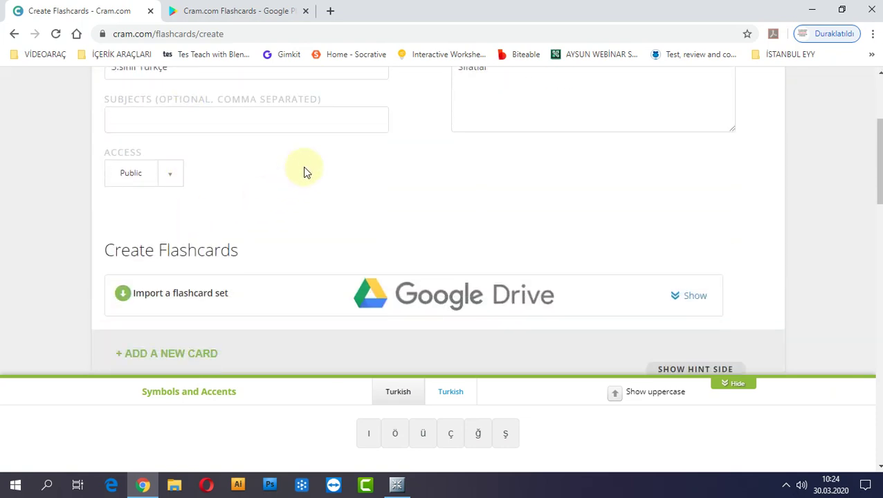
scroll(410, 166, up, 2)
scroll(410, 166, down, 4)
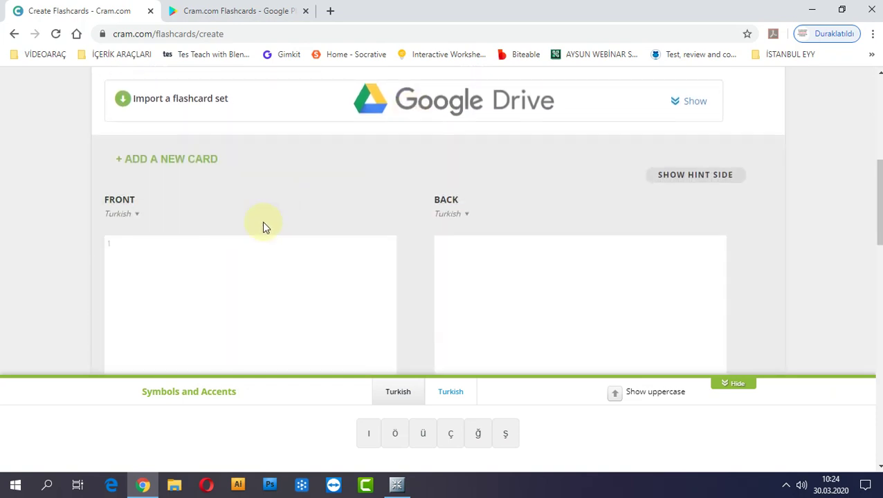
scroll(353, 260, up, 5)
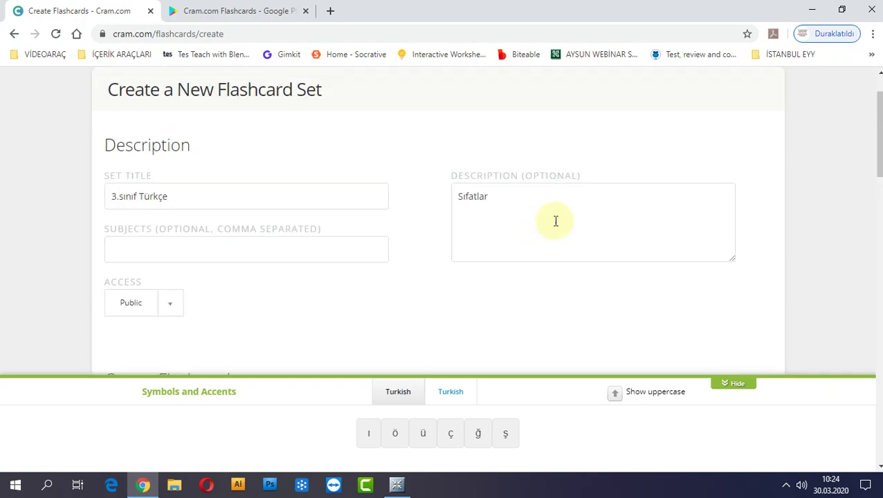
double_click(502, 200)
text(Z)
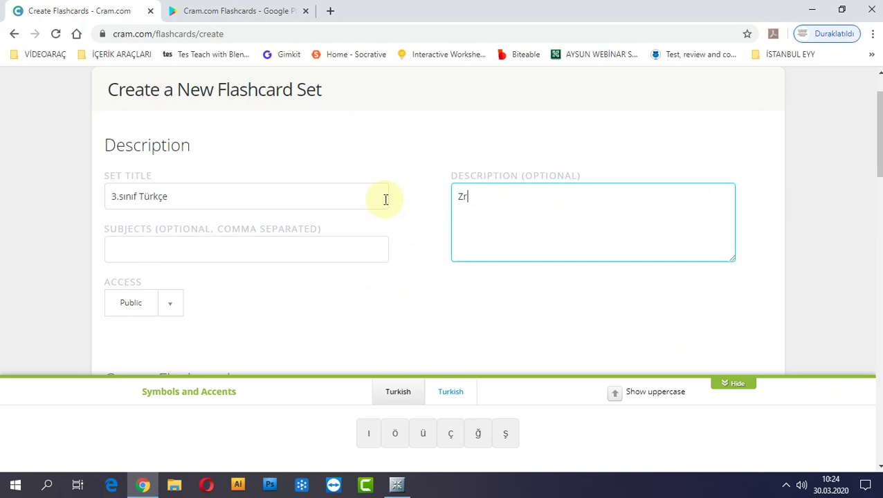
text(ıt anam)
key(BackSpace)
key(BackSpace)
key(BackSpace)
text(lamlı kelimel)
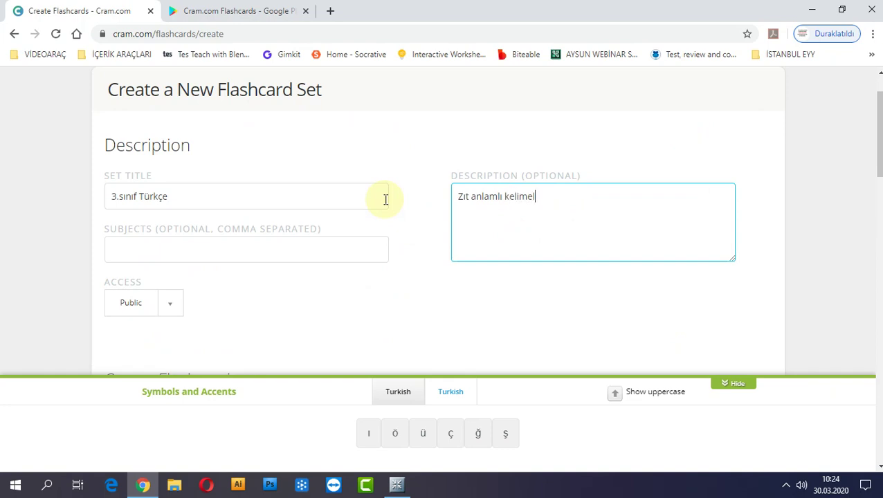
text(er)
Step: Enter "siyah" on the front of card 1
scroll(345, 207, down, 3)
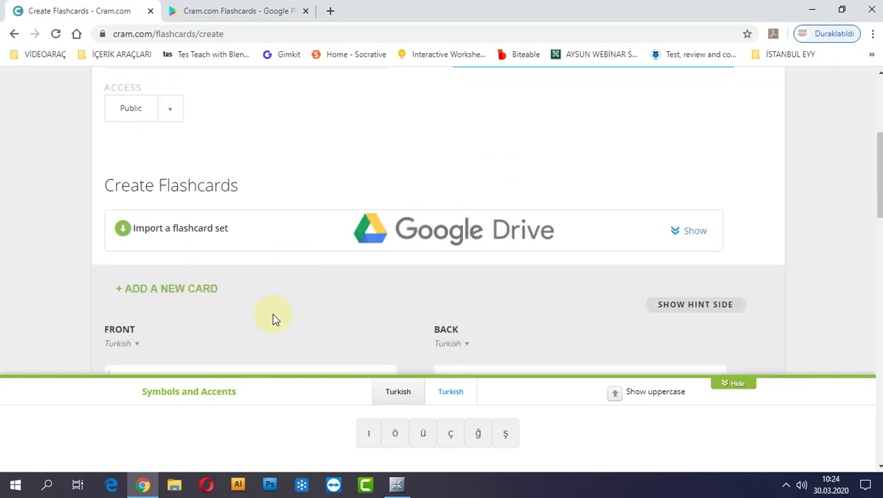
scroll(272, 318, down, 3)
click(264, 262)
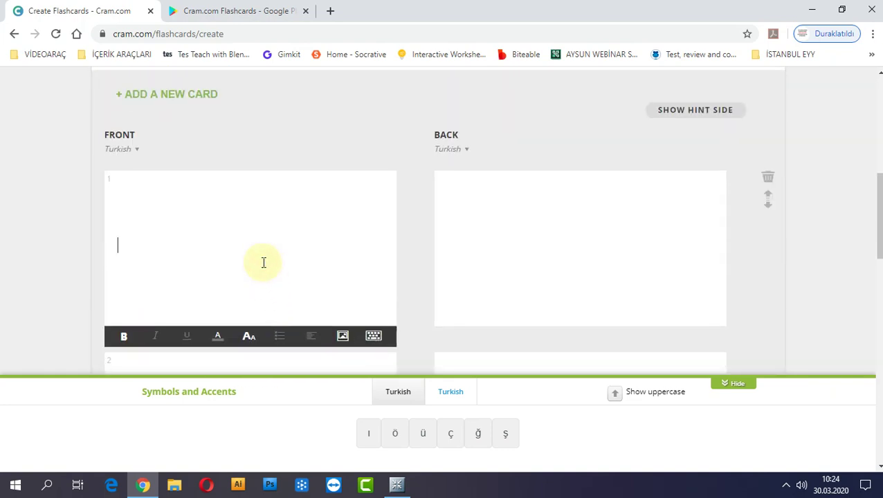
text(siyah)
key(Tab)
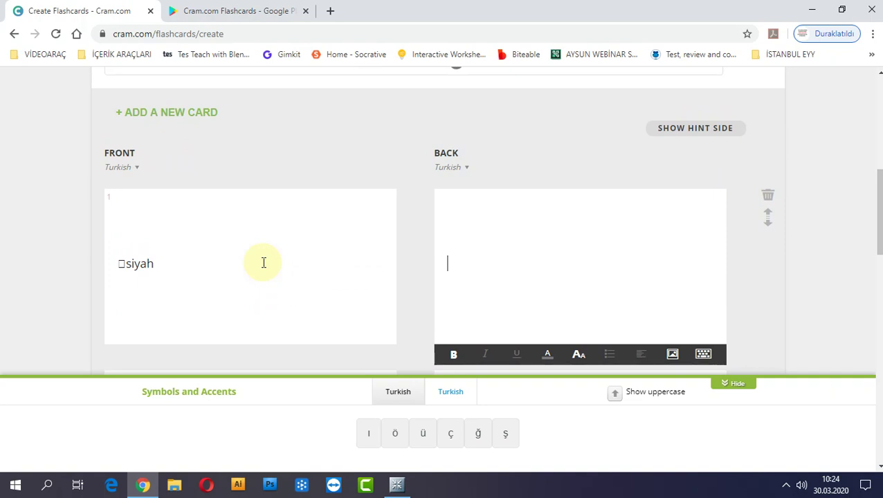
Step: Add two more blank cards, numbers 4 and 5, to the end of the set
scroll(264, 263, down, 6)
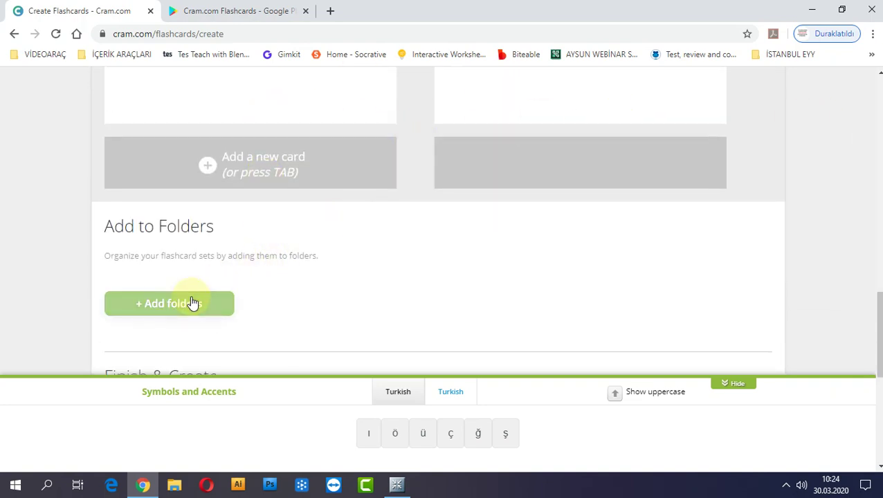
click(251, 164)
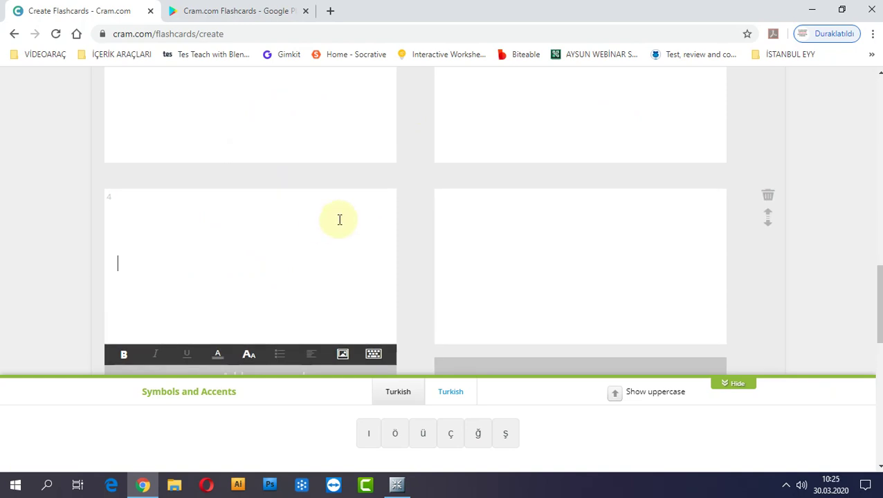
scroll(325, 217, down, 4)
click(250, 142)
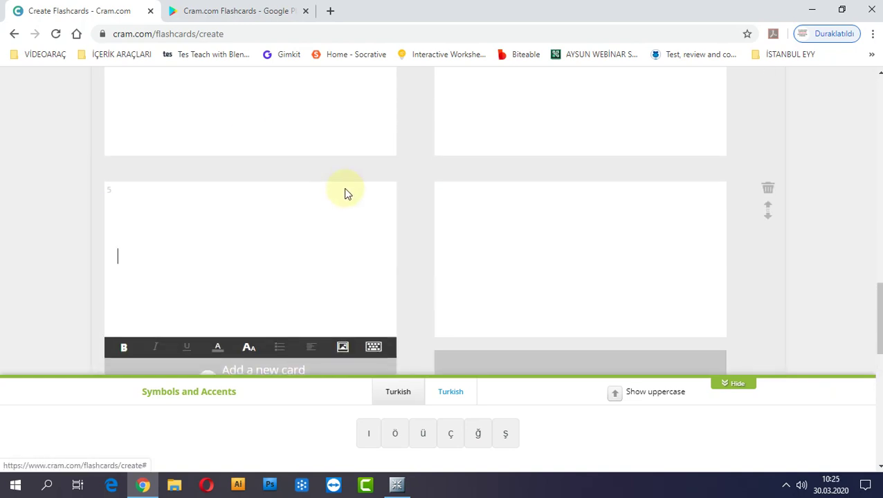
Step: Enter "beyaz" on the back of card 1
scroll(347, 195, up, 5)
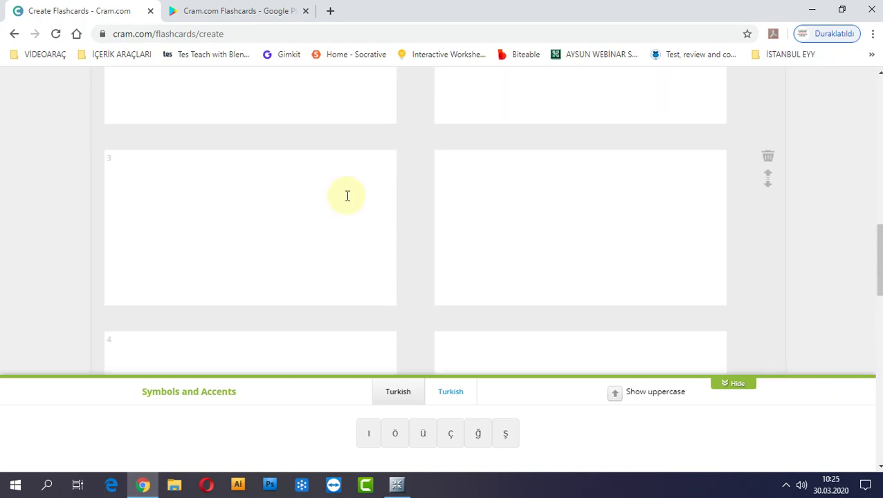
scroll(347, 196, up, 5)
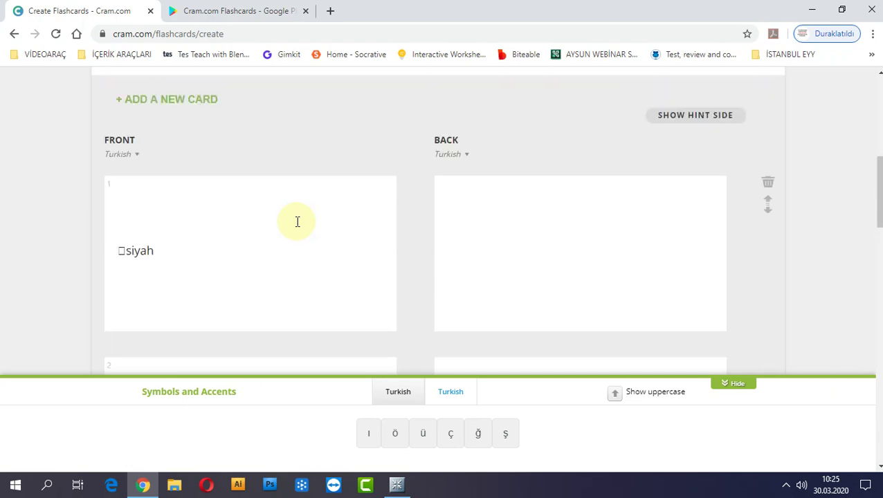
click(523, 254)
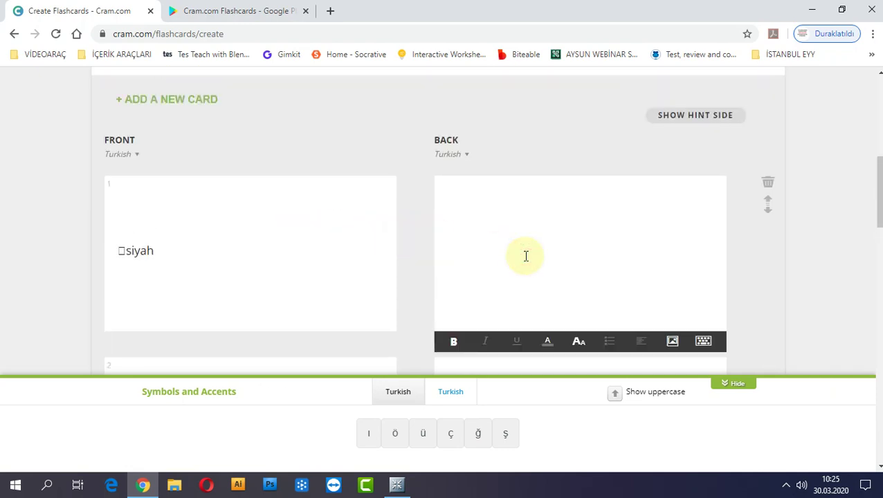
text(beyaz)
key(Tab)
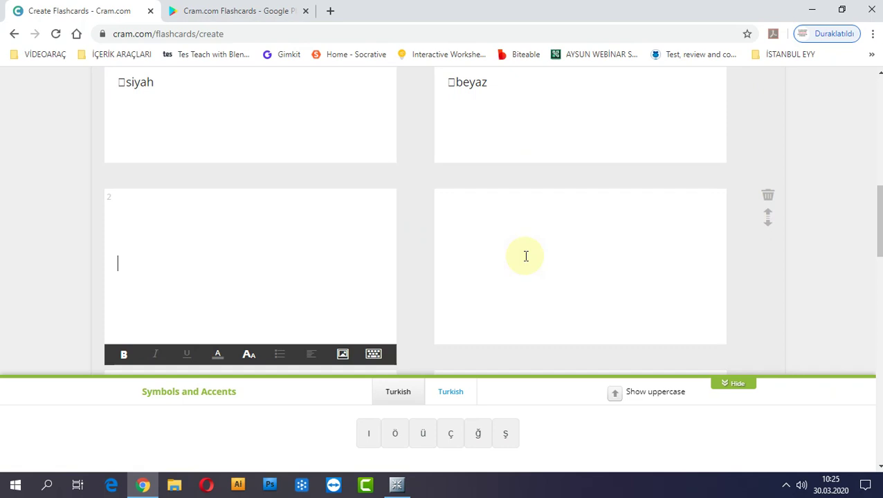
Step: Fill card 2 with "ak" on the front and "al" on the back, and card 3 with "uzak" and "yakın"
text(ak)
key(Tab)
text(al)
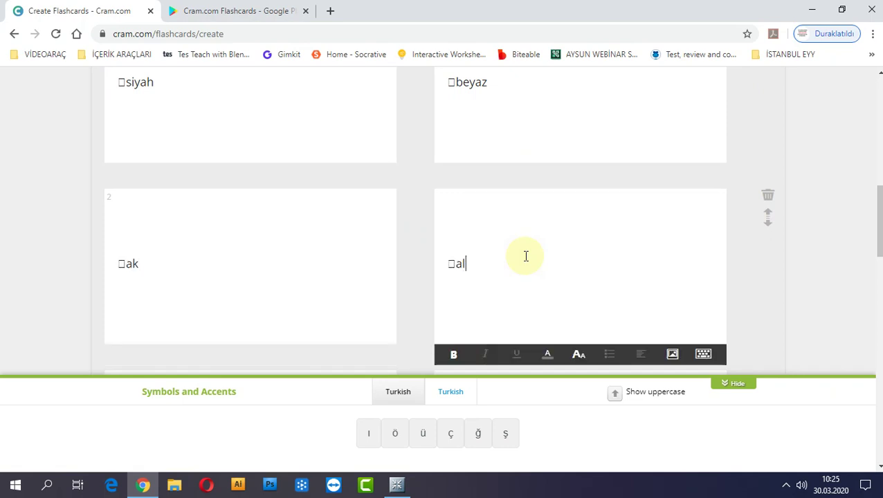
key(Tab)
text(uzak)
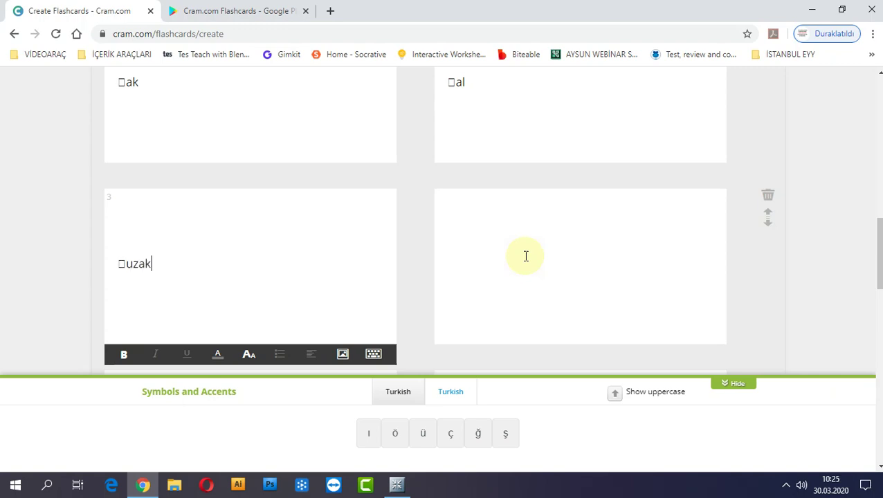
key(Tab)
text(yakın)
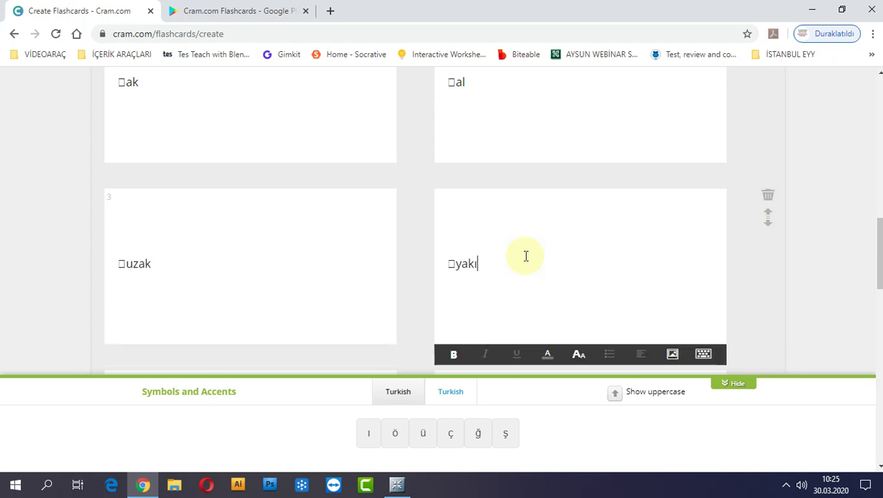
key(Tab)
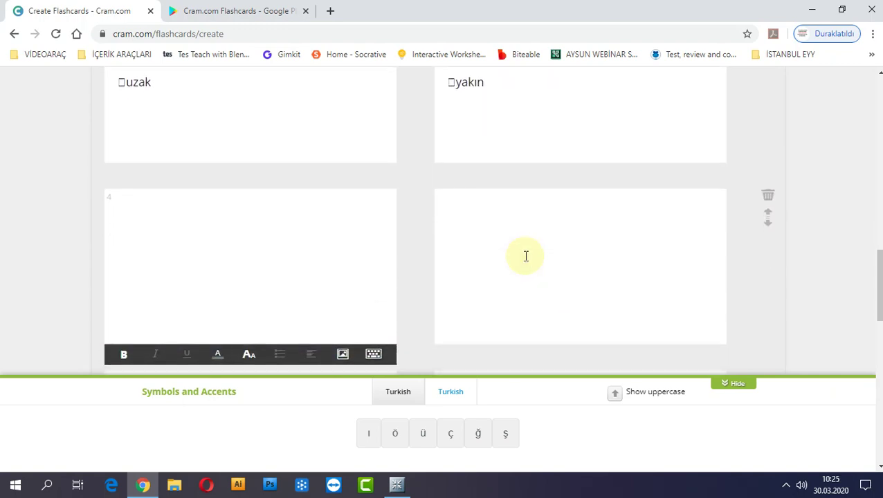
Step: Fill card 4 with "kısa" on the front and "uzun" on the back, and card 5 with "alçak" and "yüksek"
text(kısa)
key(Tab)
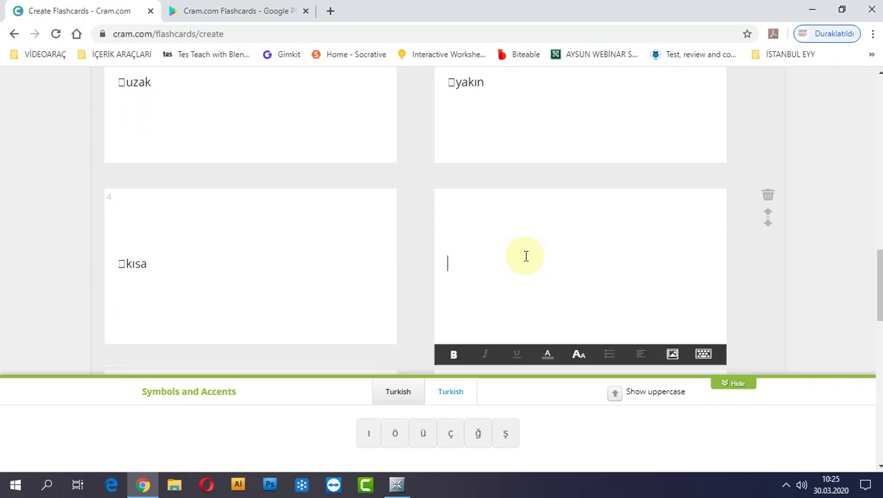
text(uzun)
key(Tab)
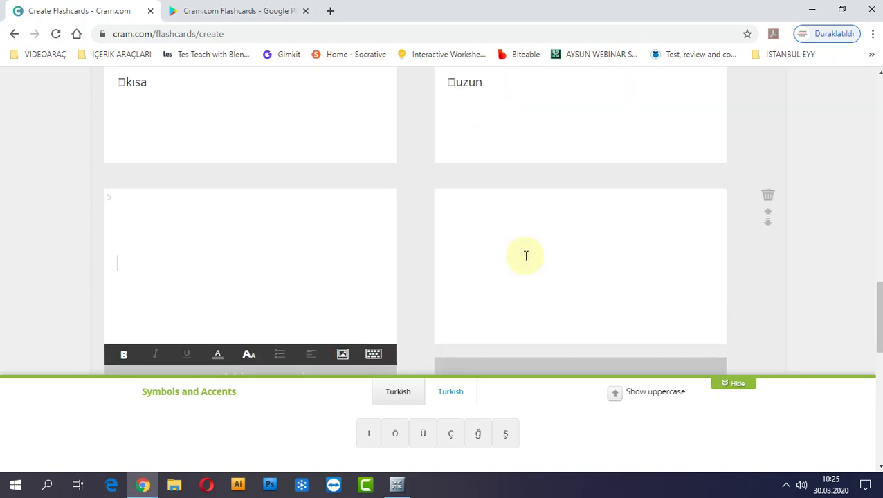
text(alçak)
key(Tab)
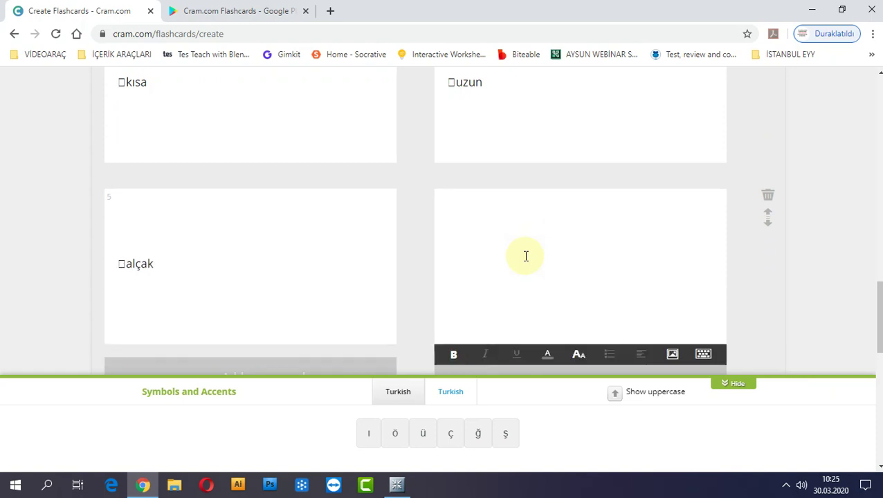
text(yüksek)
key(Tab)
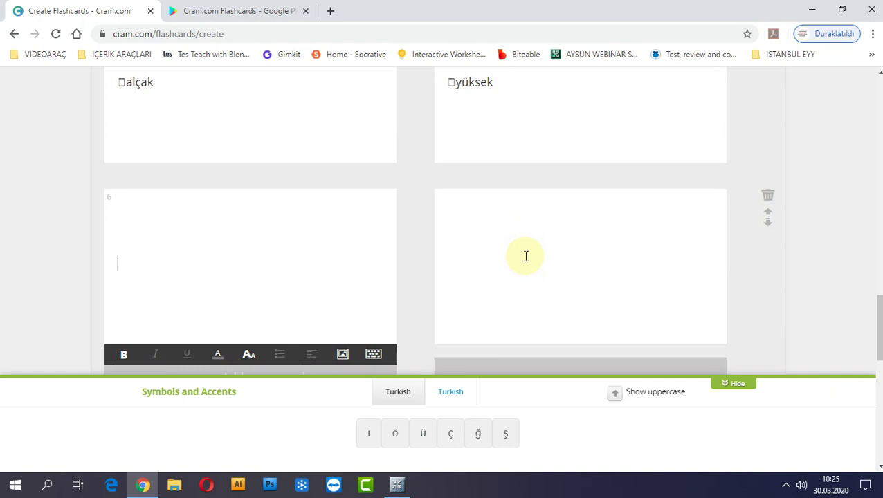
Step: Fill card 6 with "eski" on the front and "yeni" on the back, and card 7 with "sıcak" and "soğuk"
text(eski)
key(Tab)
text(yeni)
key(Tab)
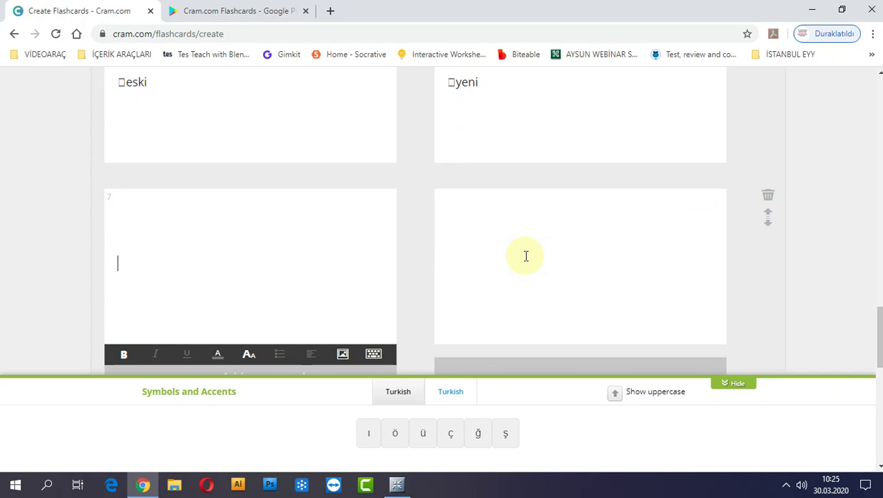
text(sıcak)
key(Tab)
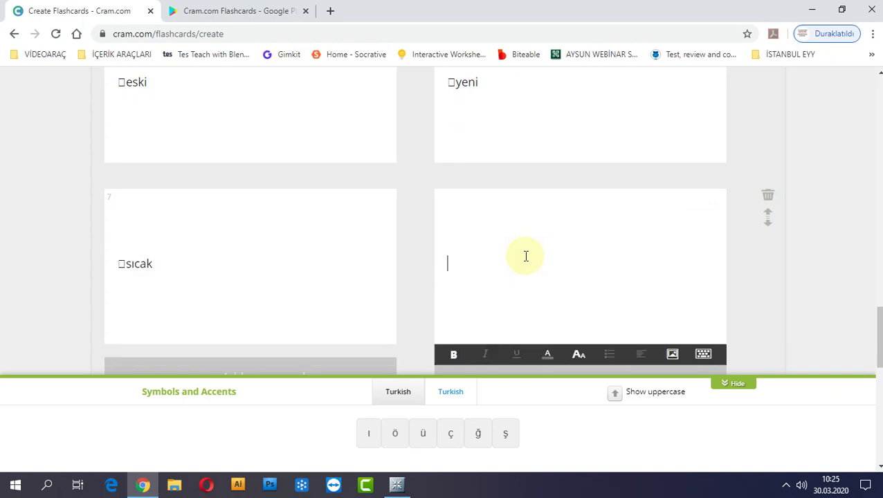
text(soğuk)
key(Tab)
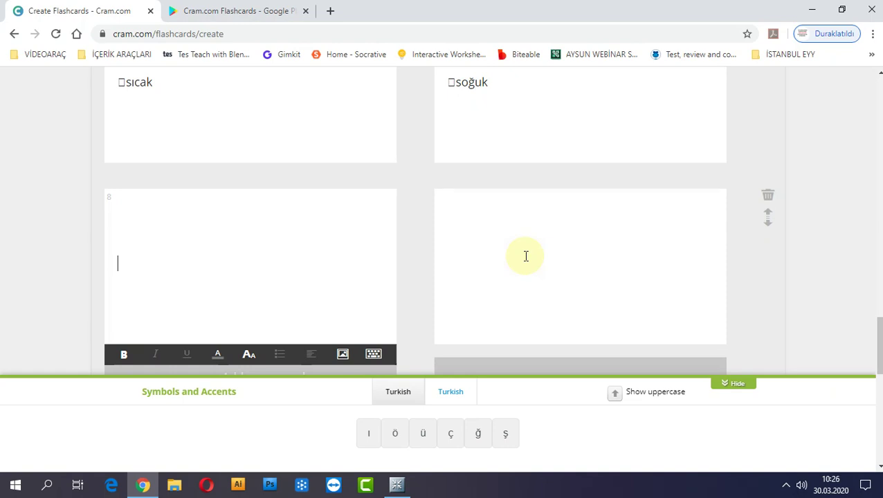
text(al)
text(ali)
key(Tab)
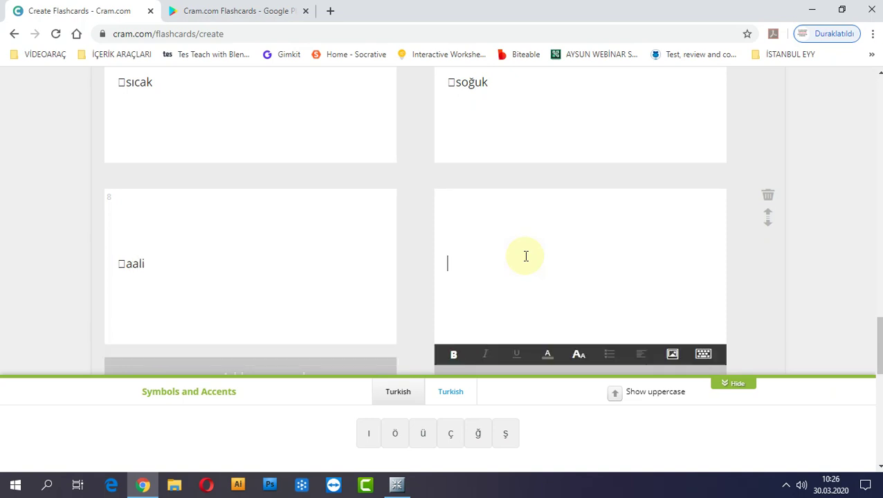
Step: Replace the front text of card 8 with "ali" and enter "ali" on its back
drag(176, 262, 74, 285)
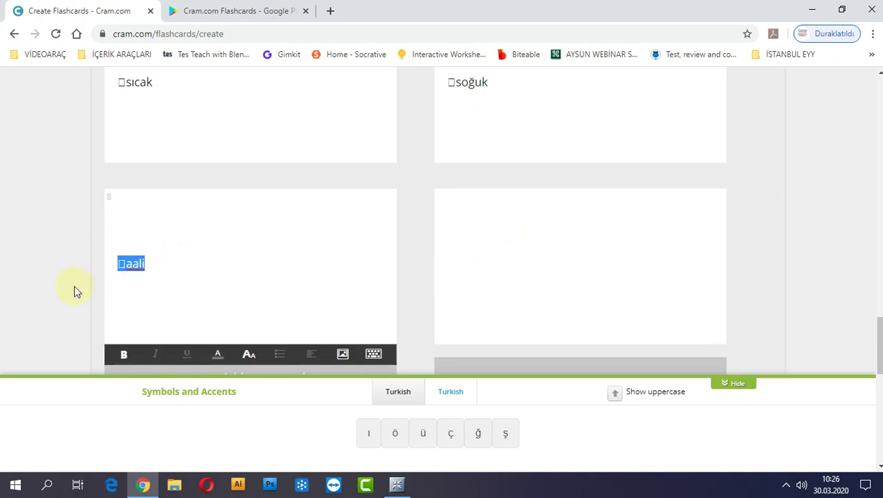
key(BackSpace)
text(a)
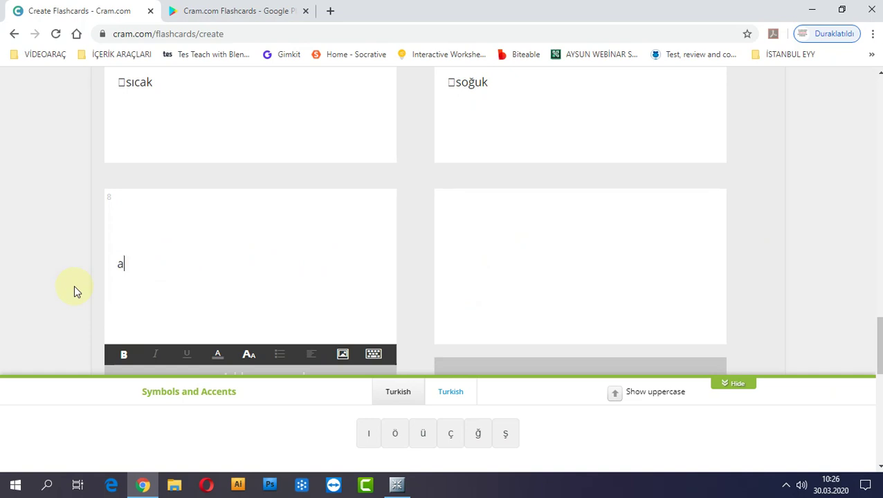
text(li)
key(Tab)
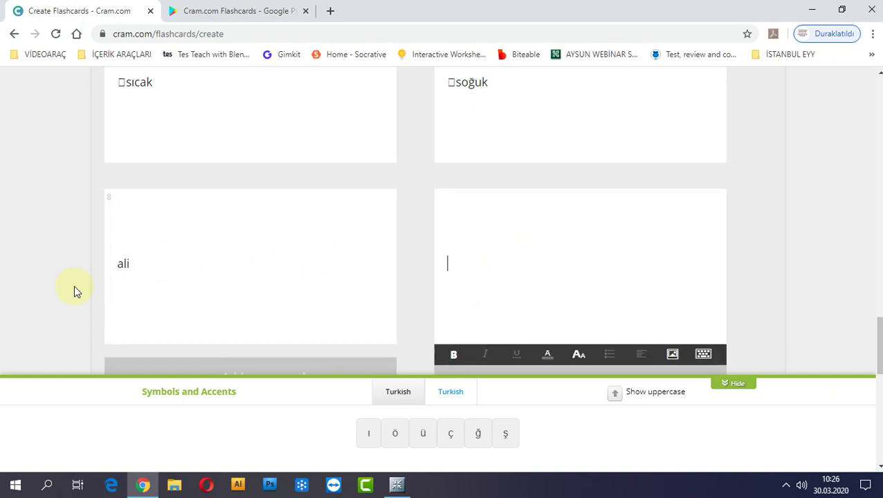
text(ali)
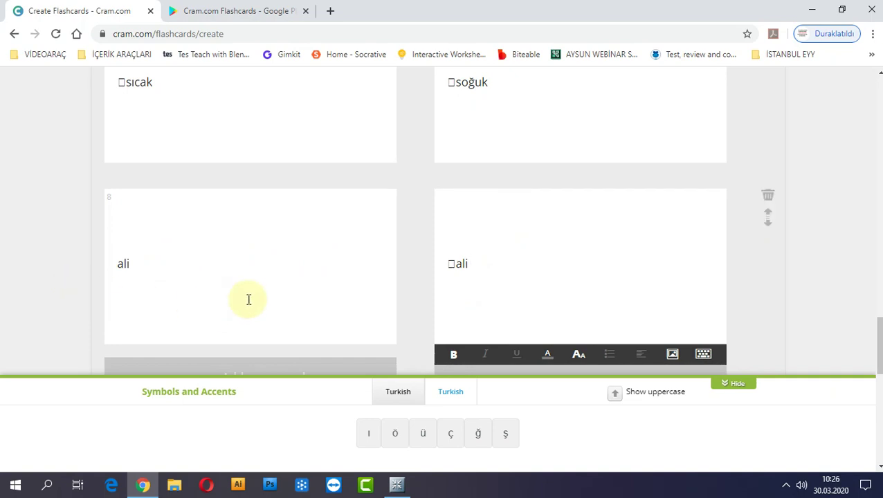
Step: Add card 9 with "e" on the front and "el" on the back, and card 10 with "a" and "al"
scroll(267, 305, down, 2)
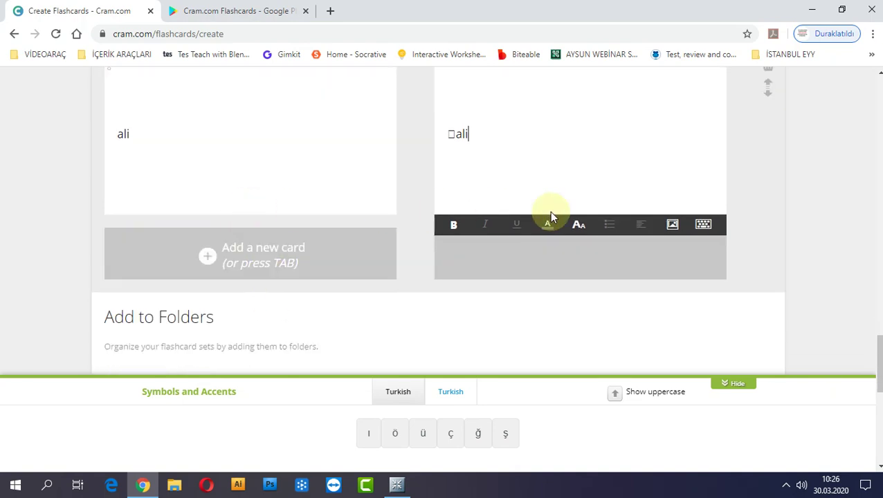
click(274, 265)
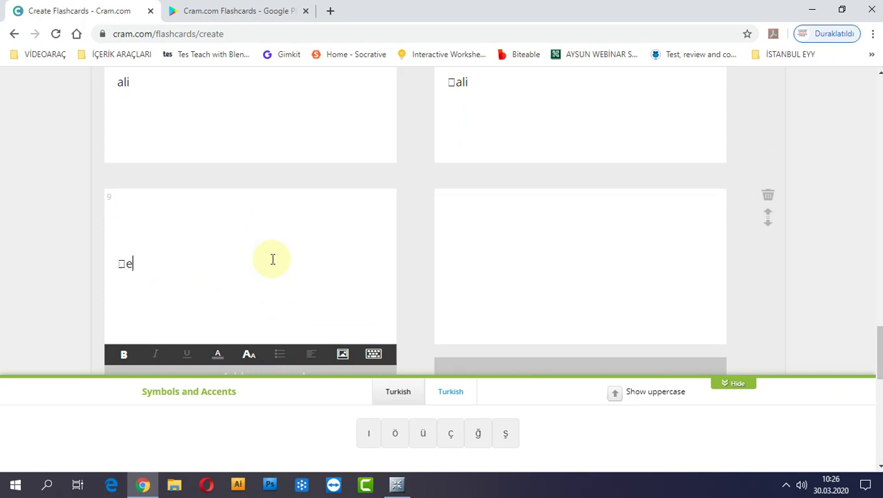
key(Tab)
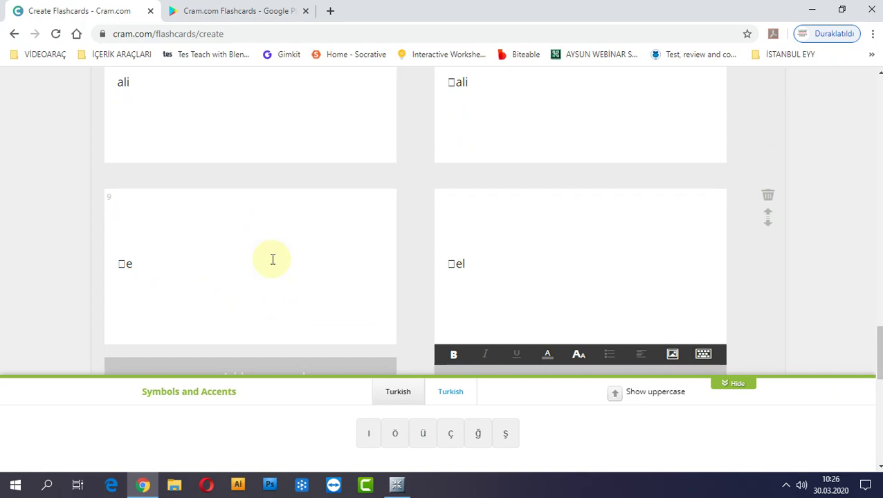
key(Tab)
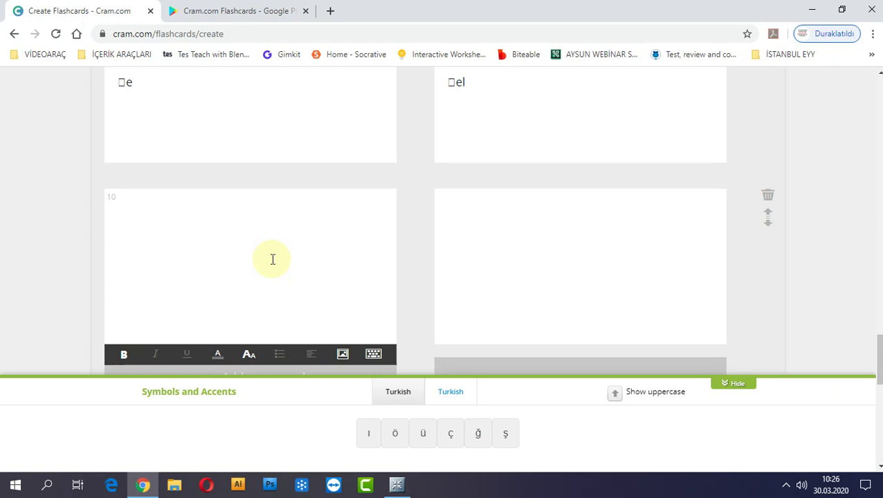
key(Tab)
text(□a)
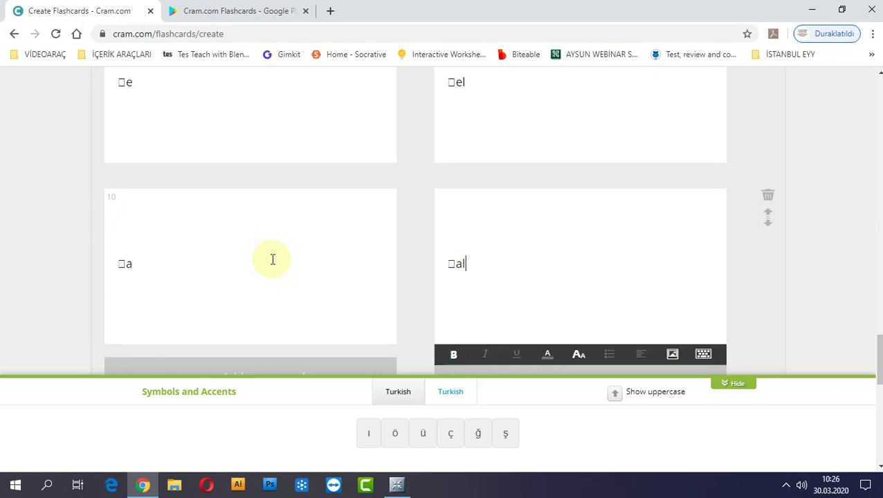
Step: Add card 11 with "2+2" on the front and "4" on the back, and card 12 with "2*3" and "6"
key(Tab)
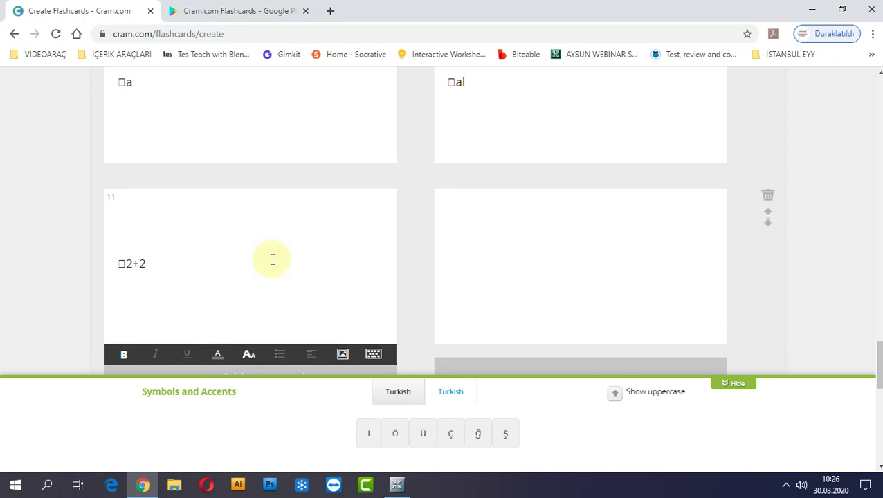
key(Tab)
key(Tab)
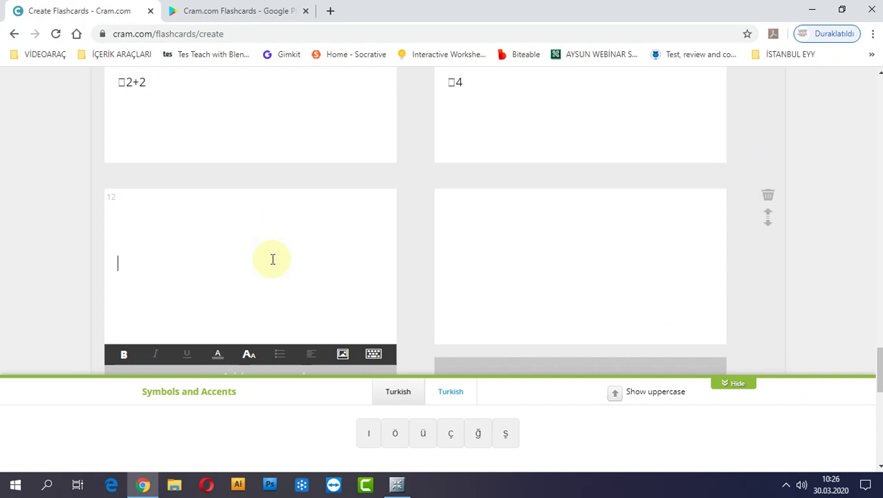
key(Tab)
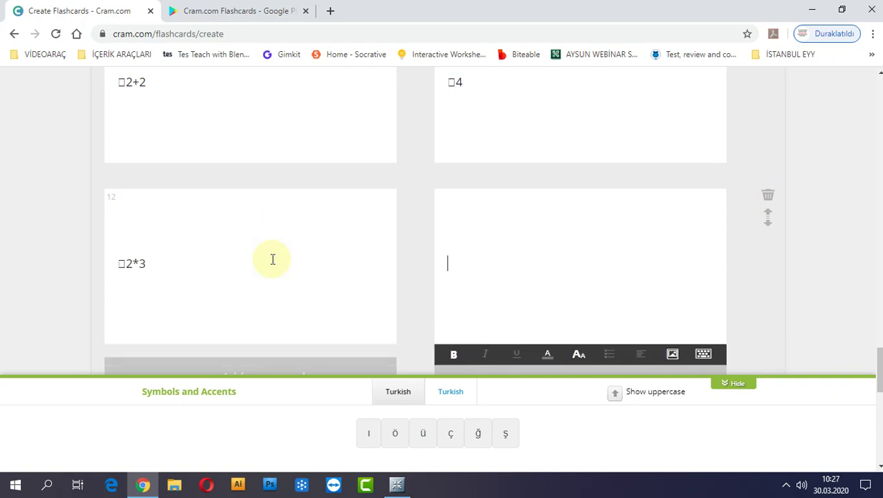
key(Tab)
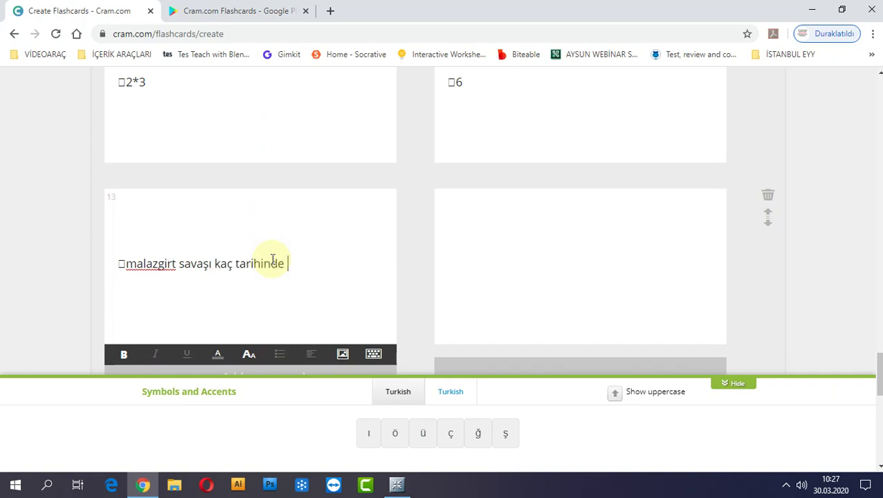
Step: Complete card 13 with "malazgirt savaşı kaç tarihinde oldu" and "1071", and fill both sides of card 14 with "ü"
key(Tab)
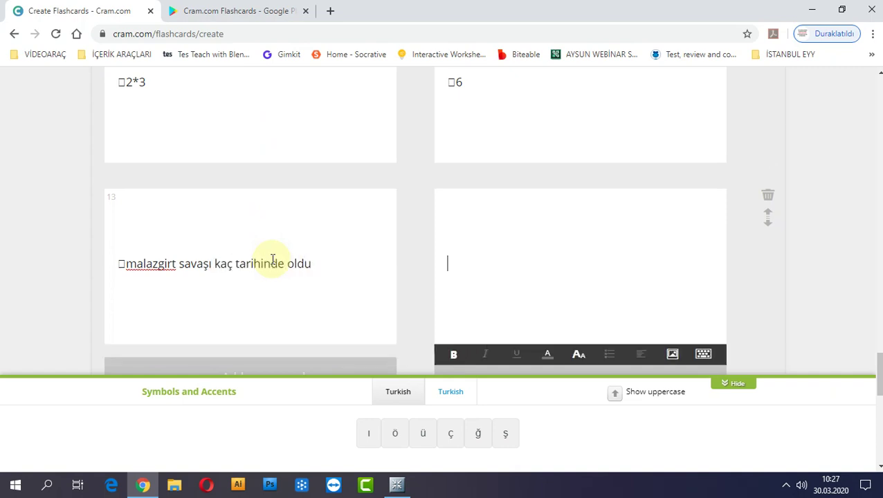
key(Tab)
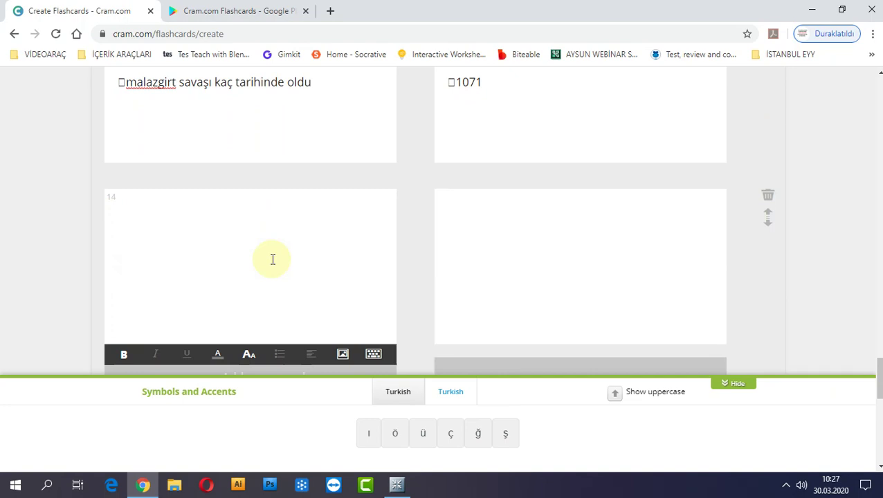
key(Tab)
text(ü)
key(Tab)
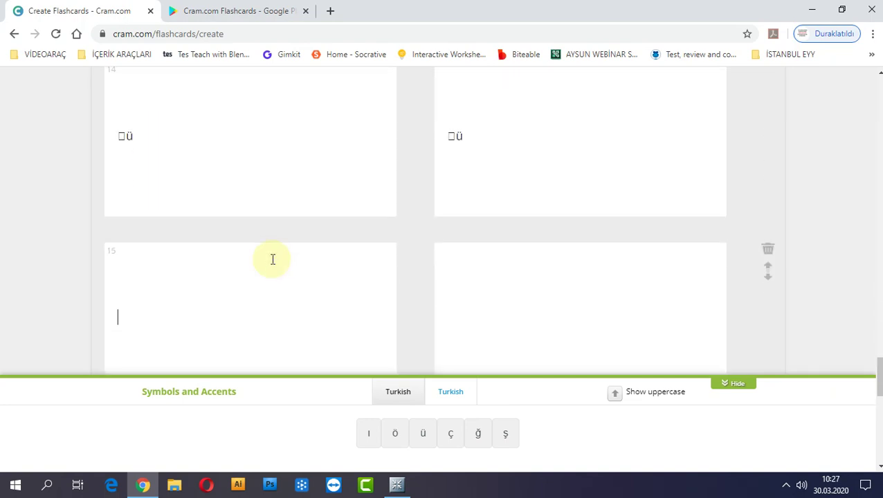
Step: Fill card 15 with "z" on both the front and the back
text(z)
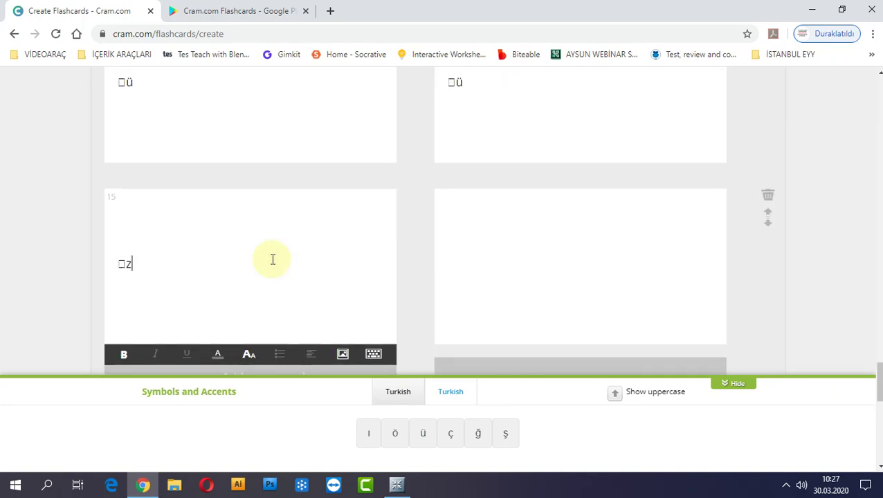
key(Tab)
text(xz)
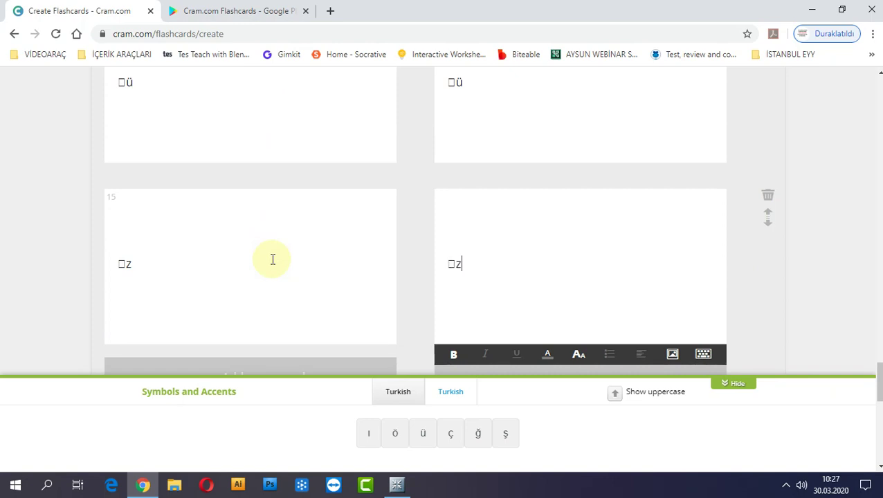
Step: Review the set's title, description, access setting and all the cards before creating it
scroll(345, 261, down, 3)
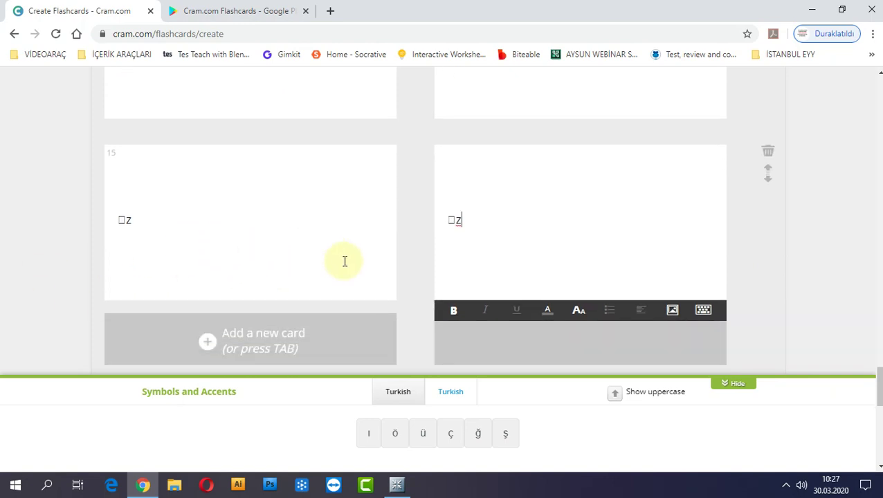
scroll(251, 301, down, 3)
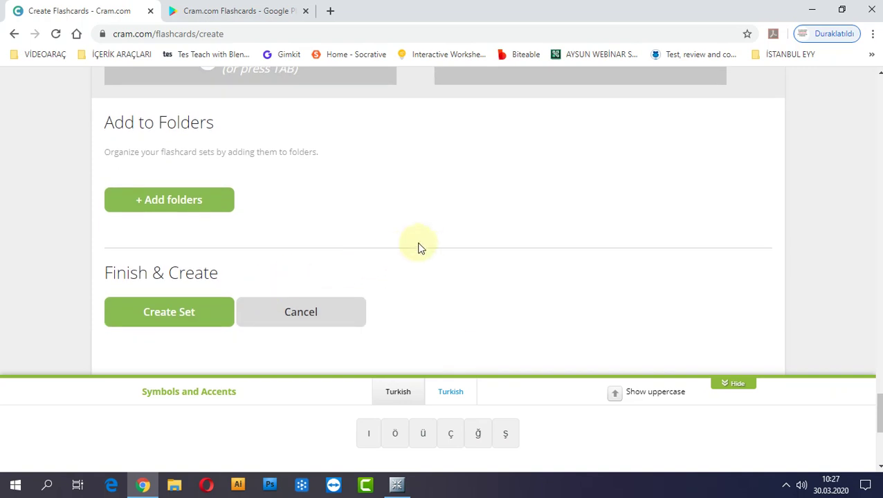
scroll(421, 246, up, 8)
scroll(429, 245, up, 20)
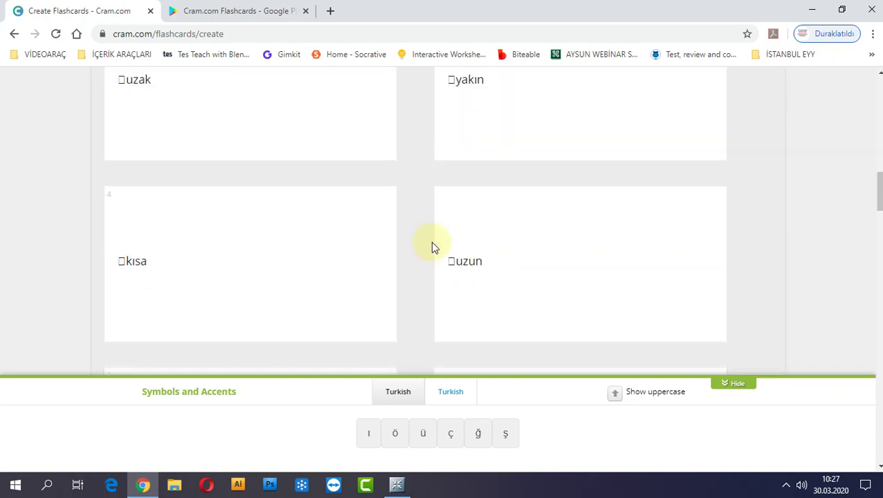
scroll(432, 246, up, 2)
scroll(416, 250, down, 2)
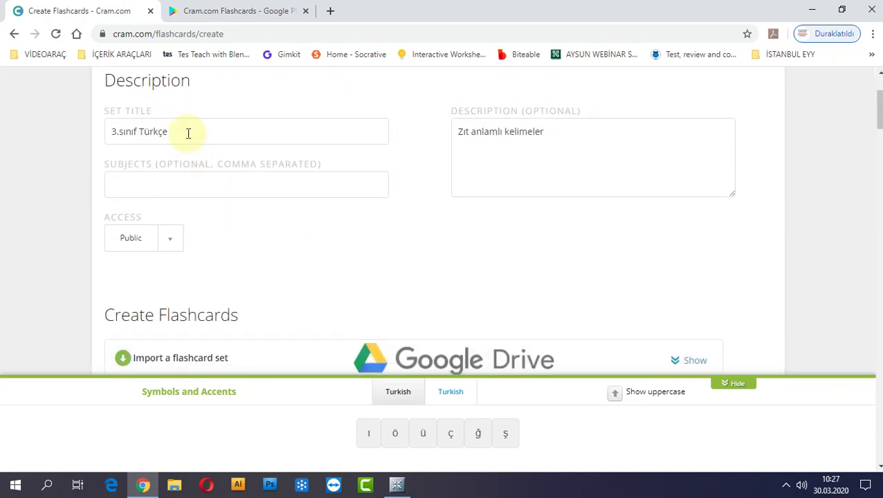
click(188, 133)
click(623, 137)
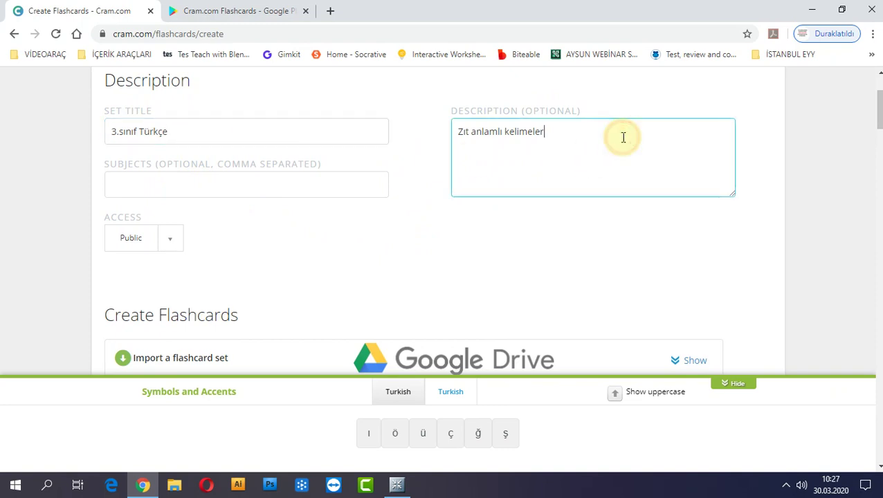
scroll(205, 179, down, 1)
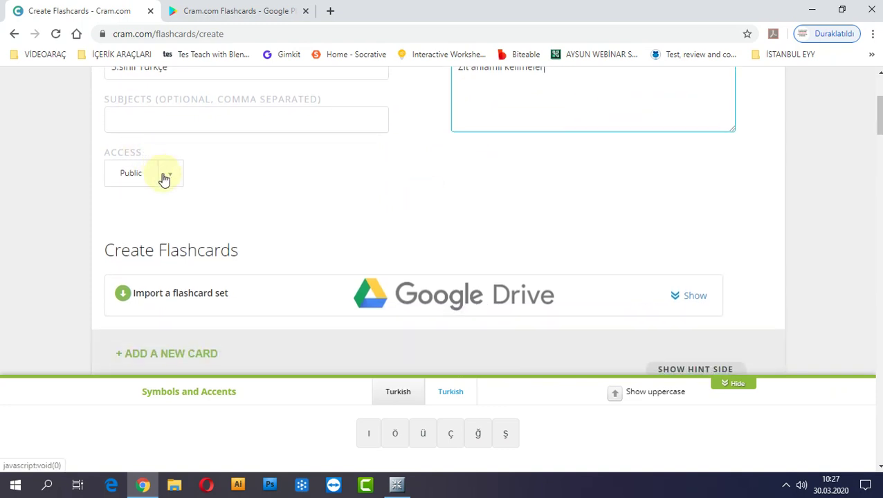
scroll(252, 171, down, 3)
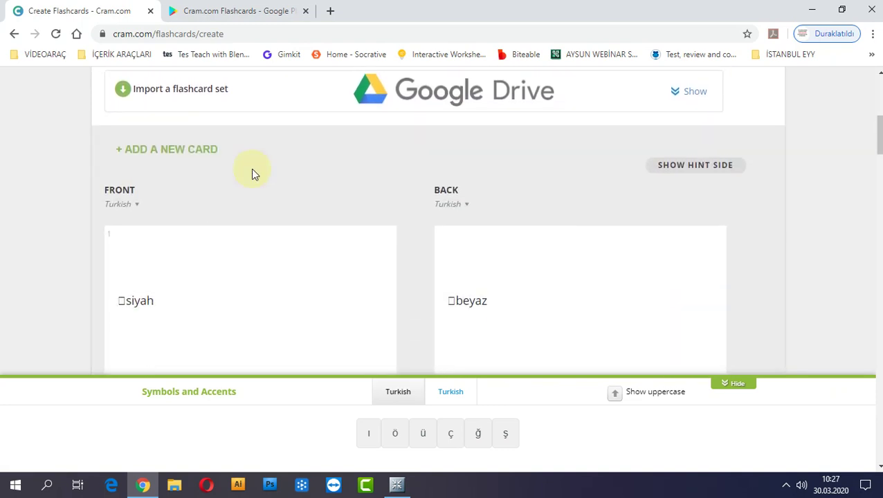
scroll(251, 171, up, 1)
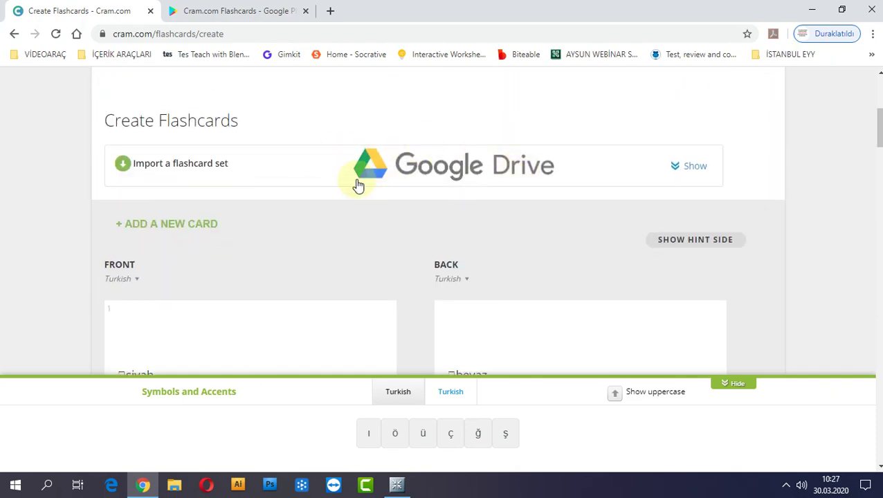
scroll(358, 184, down, 13)
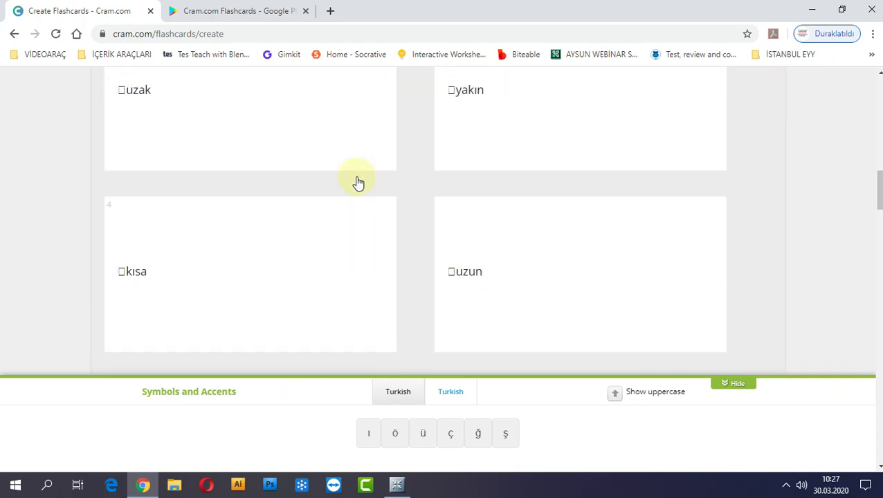
scroll(494, 221, down, 15)
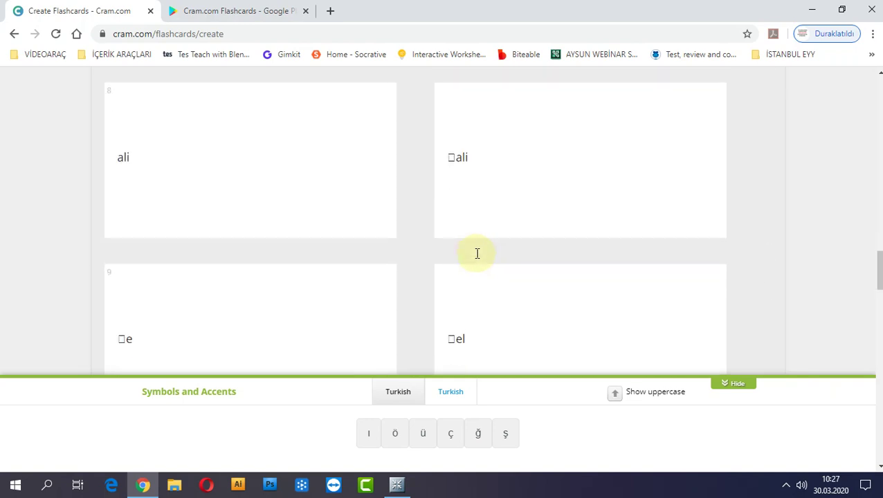
scroll(386, 249, down, 14)
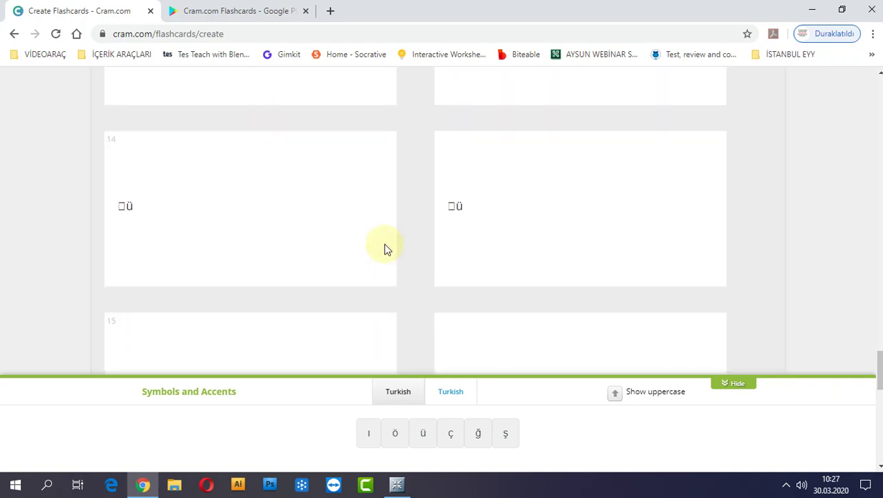
Step: Create the flashcard set and look over its list of cards
click(170, 307)
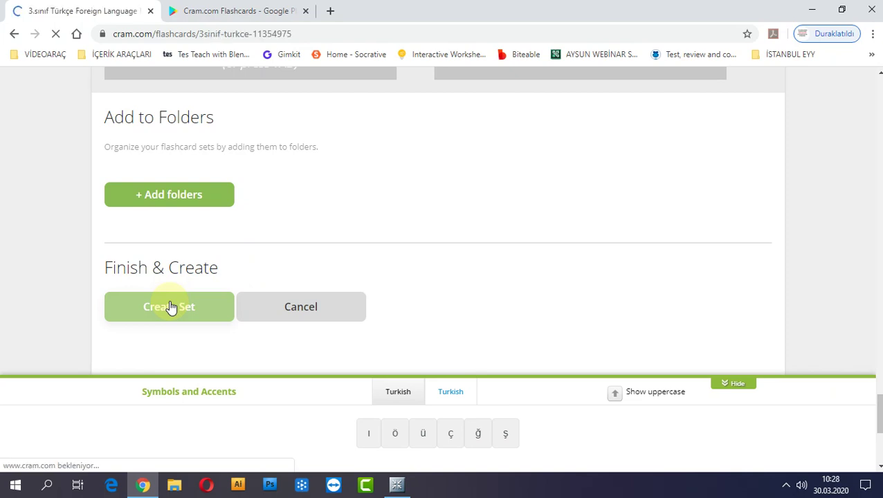
scroll(429, 226, down, 4)
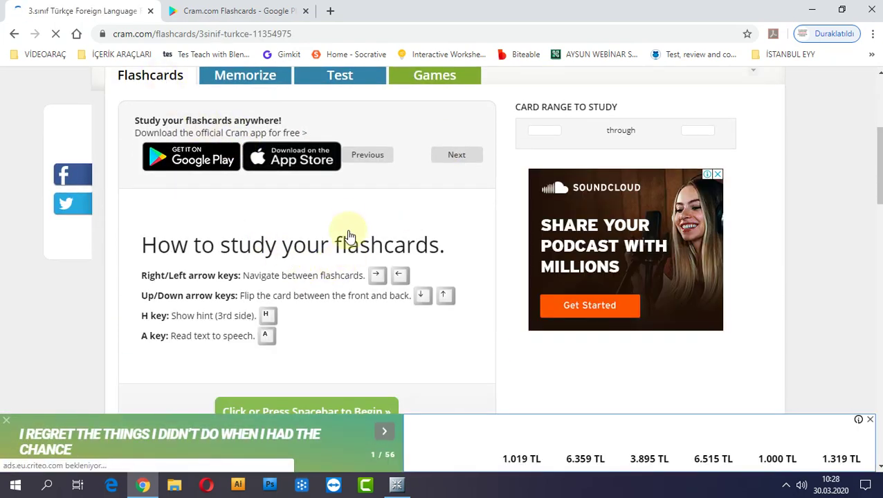
scroll(347, 228, down, 5)
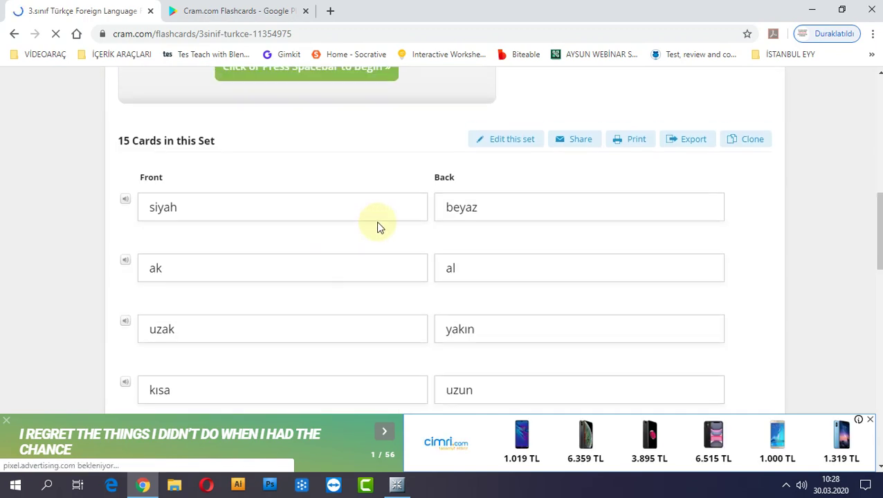
Step: Start studying the flashcards, flip the first card between its sides, and advance to the second card and flip it
scroll(378, 228, up, 5)
click(319, 389)
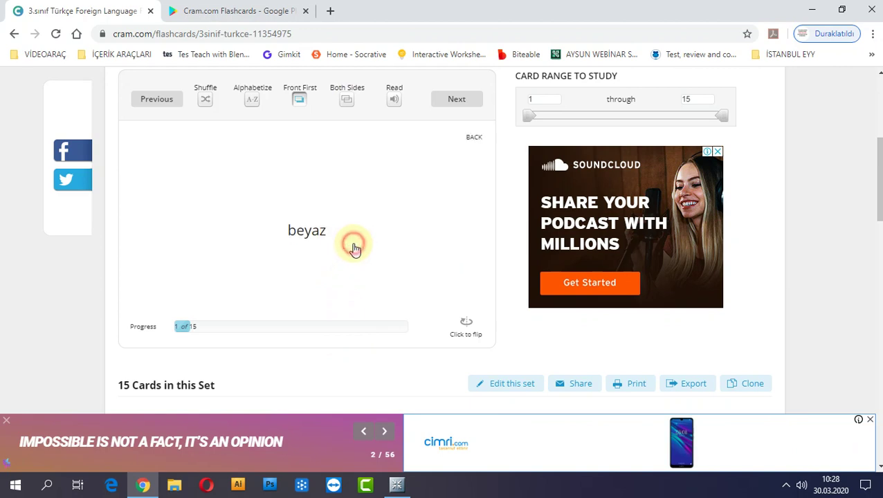
click(353, 249)
click(353, 248)
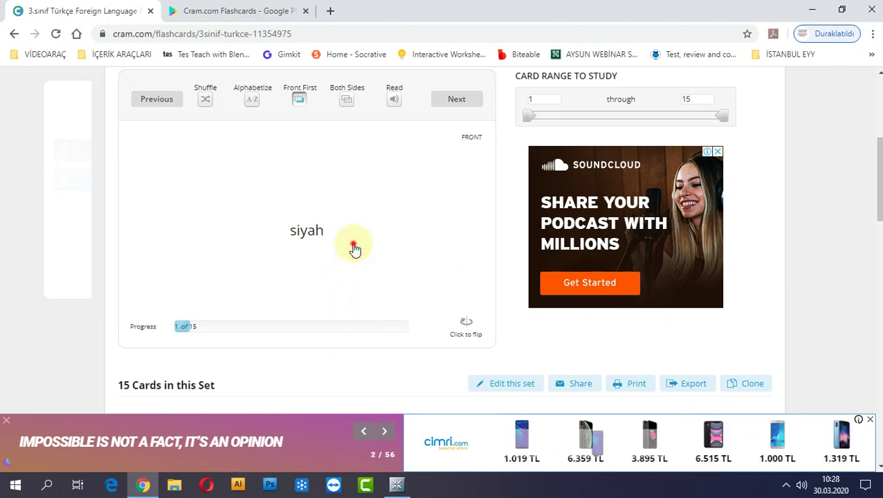
click(355, 245)
click(468, 330)
click(469, 330)
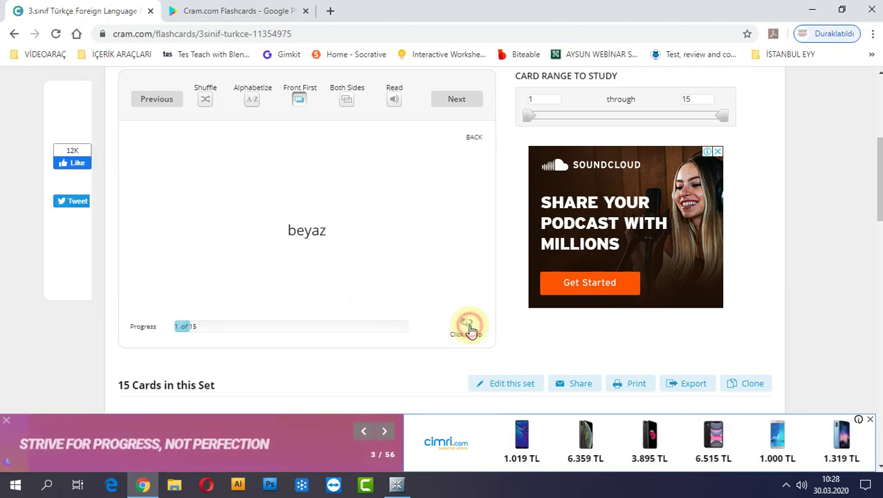
click(453, 104)
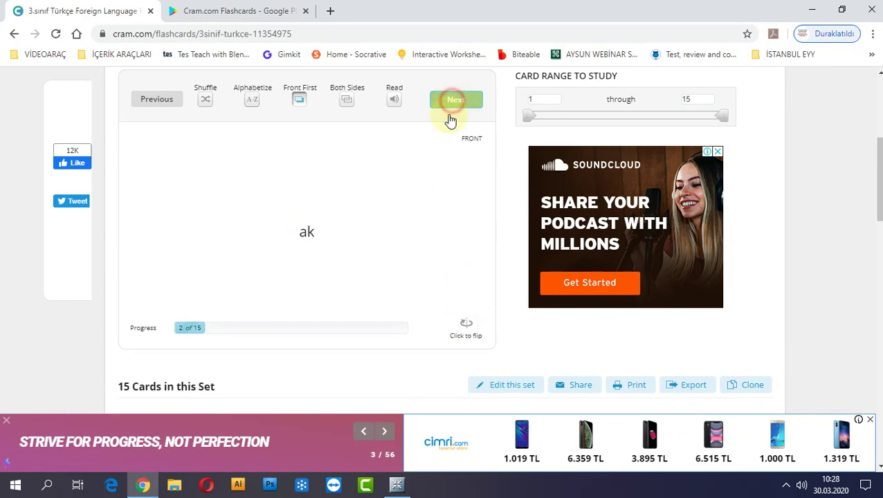
click(470, 331)
Step: Look over the set's Memorize mode and its Test mode with the matching questions
scroll(377, 281, up, 3)
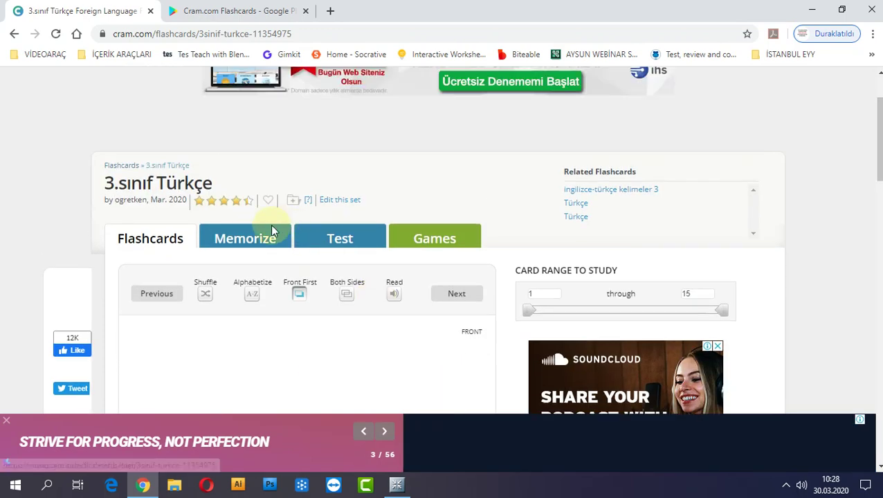
click(259, 246)
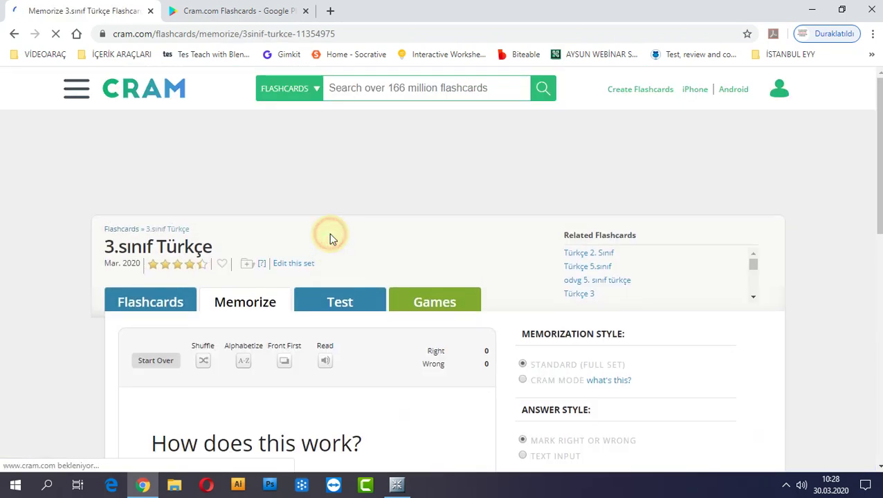
scroll(364, 260, down, 5)
scroll(359, 284, down, 1)
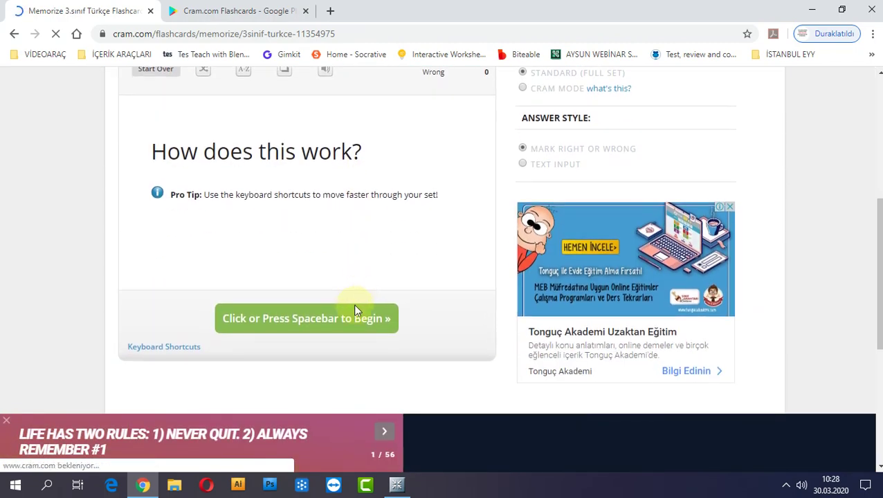
scroll(405, 250, up, 3)
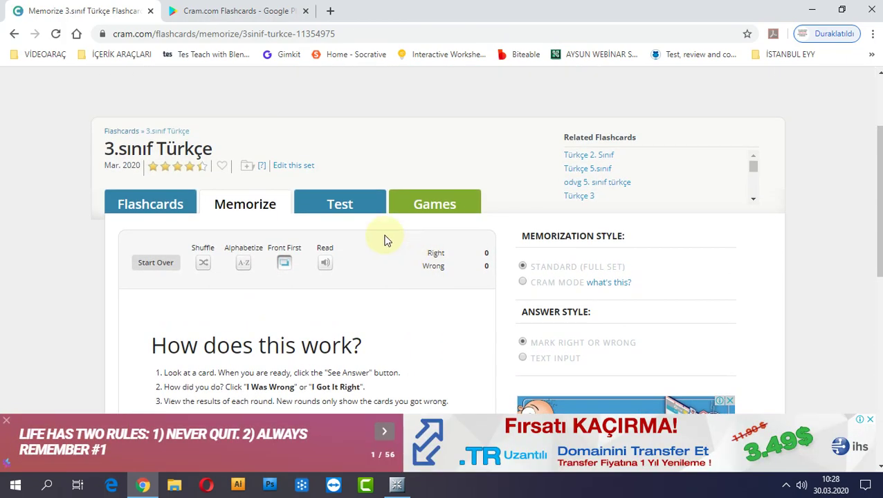
click(354, 197)
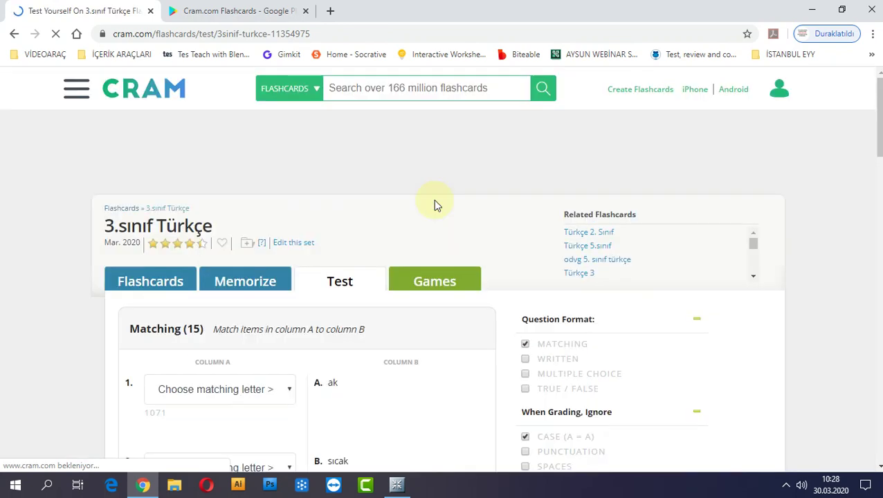
scroll(438, 201, down, 3)
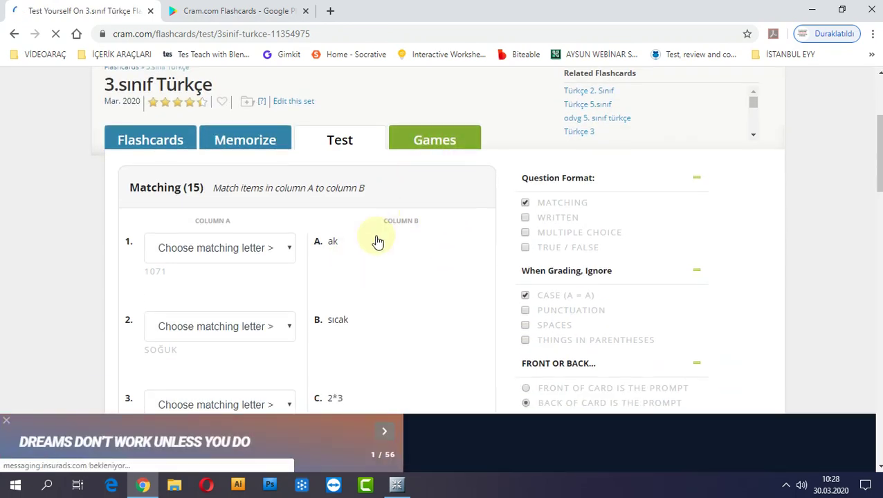
Step: Show the set's games, open Jewels of Wisdom in a new browser tab and select that page's web address
click(438, 141)
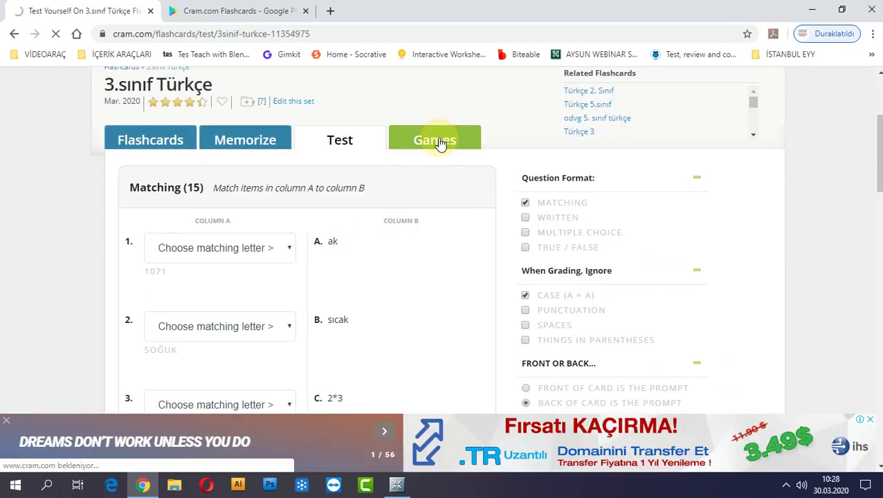
scroll(460, 174, down, 5)
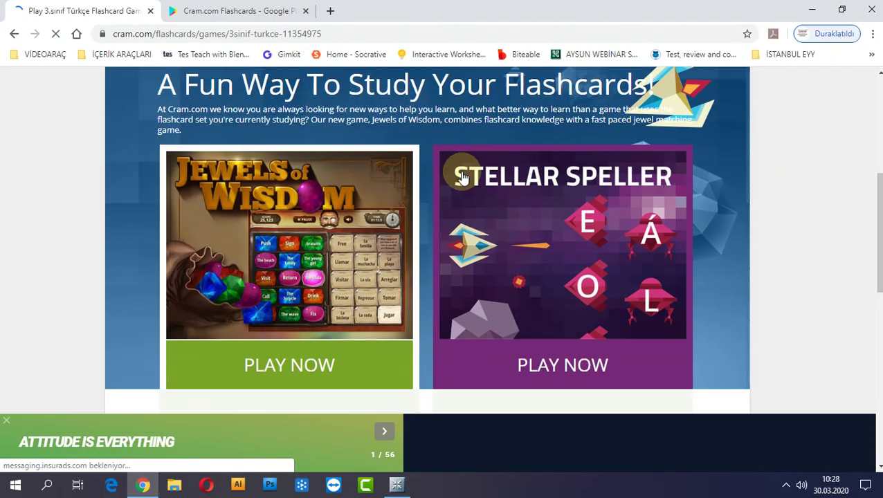
right_click(299, 245)
click(339, 250)
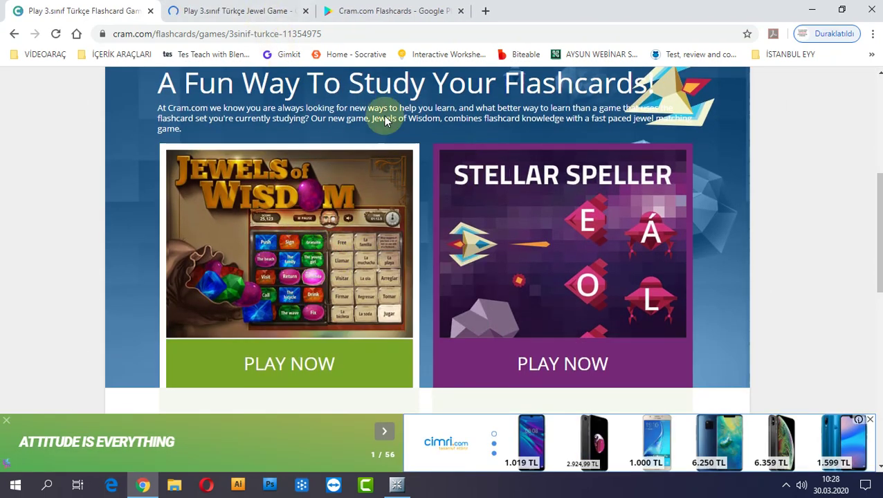
click(275, 12)
click(274, 36)
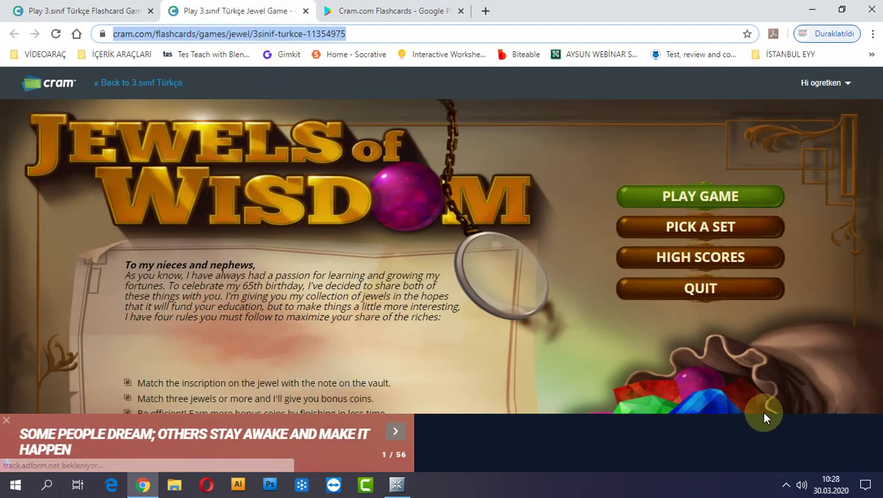
Step: Start playing Jewels of Wisdom with the set and close the advertisement banner covering the board
click(720, 197)
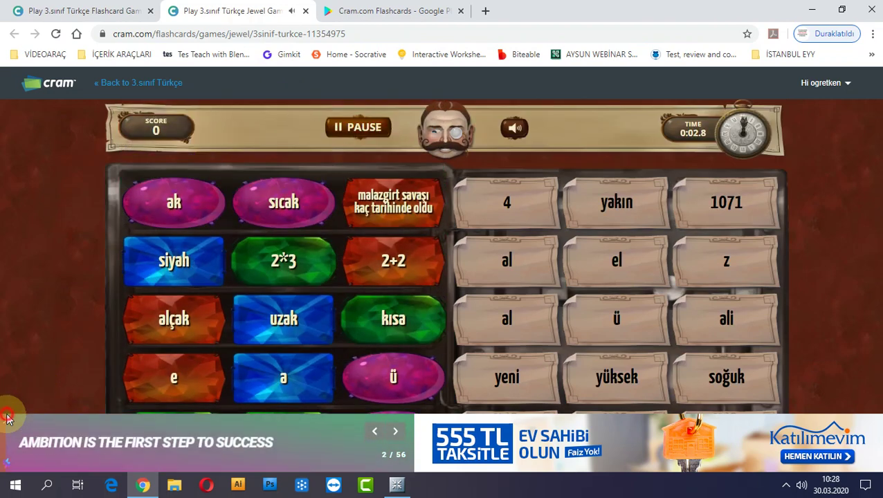
click(7, 421)
click(442, 310)
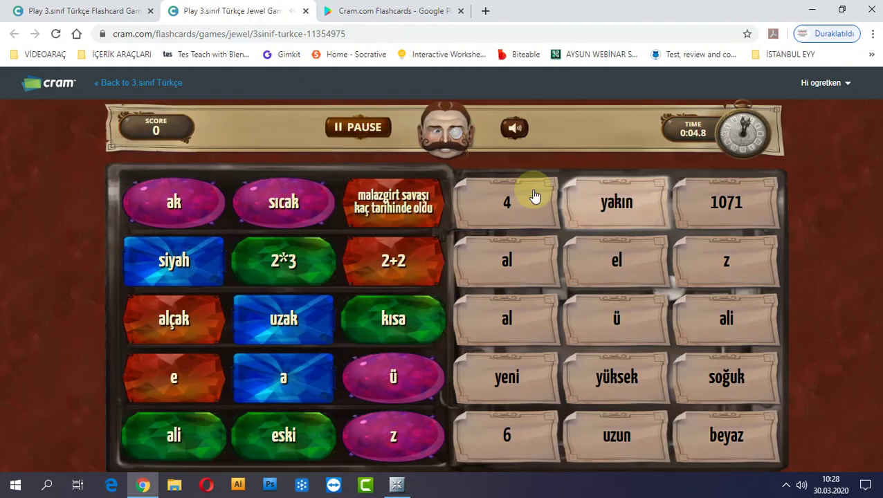
Step: Match 2+2 with 4, e with el, and alçak with yüksek in Jewels of Wisdom, and close the game's browser tab
click(393, 263)
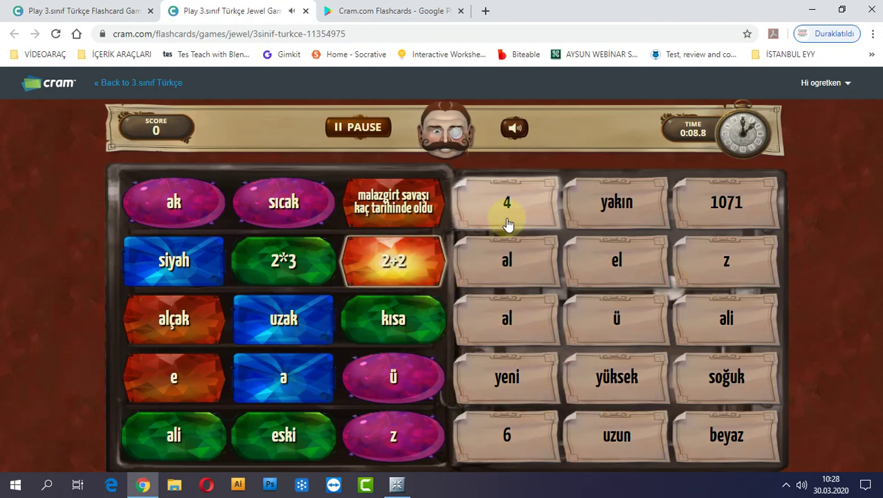
click(507, 216)
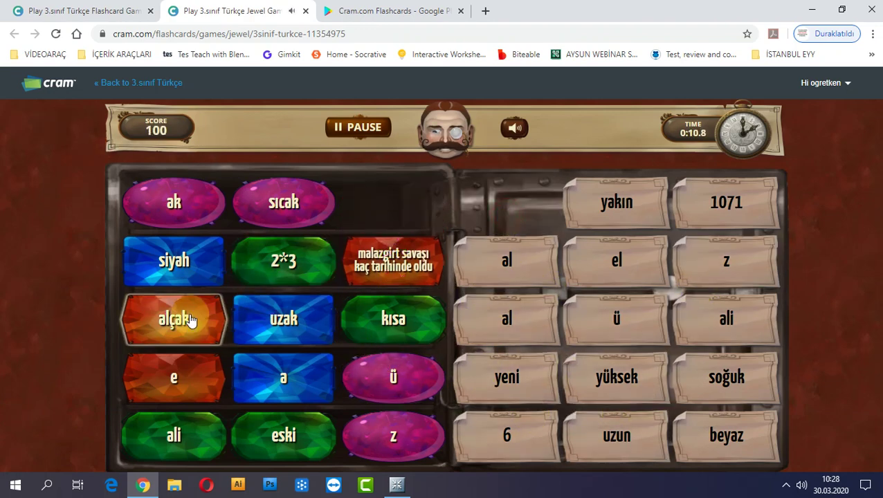
click(178, 384)
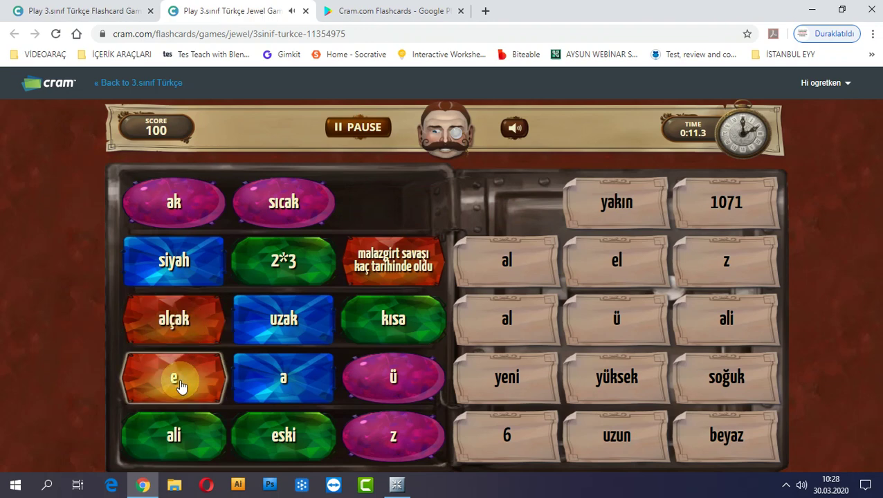
click(627, 275)
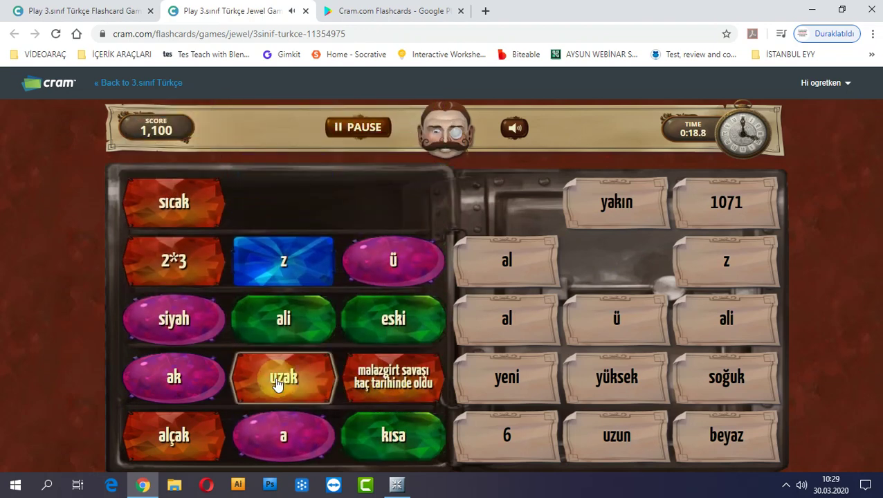
click(197, 440)
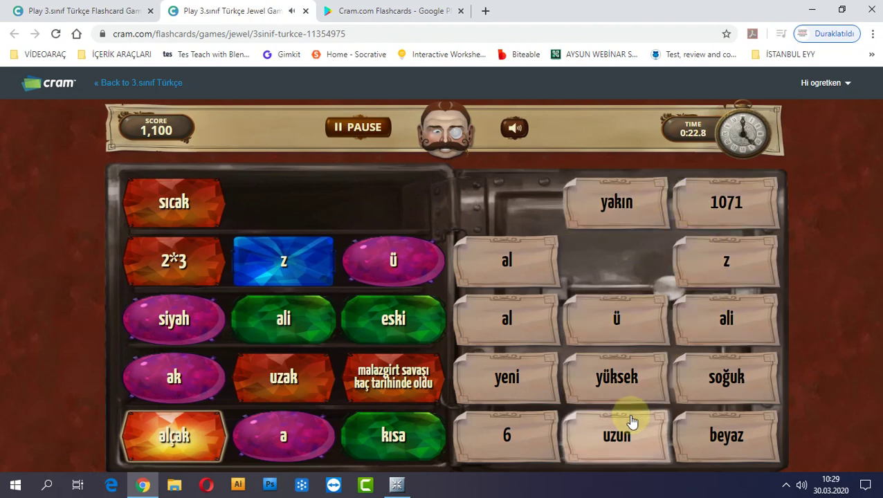
click(630, 383)
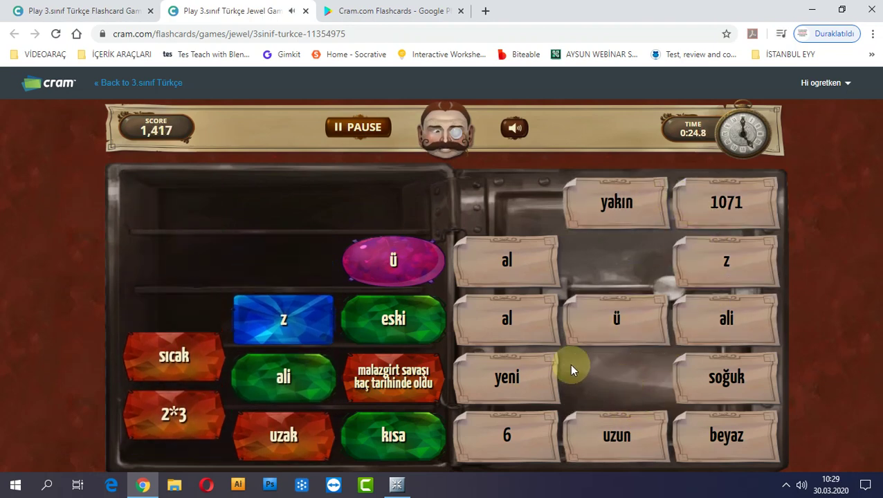
click(305, 11)
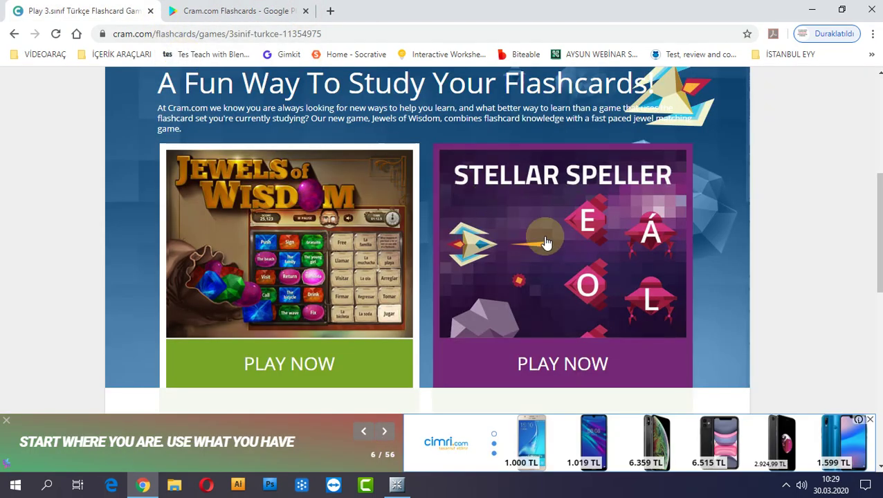
Step: Open the Stellar Speller game in a new browser tab and select that page's web address
right_click(545, 237)
click(563, 246)
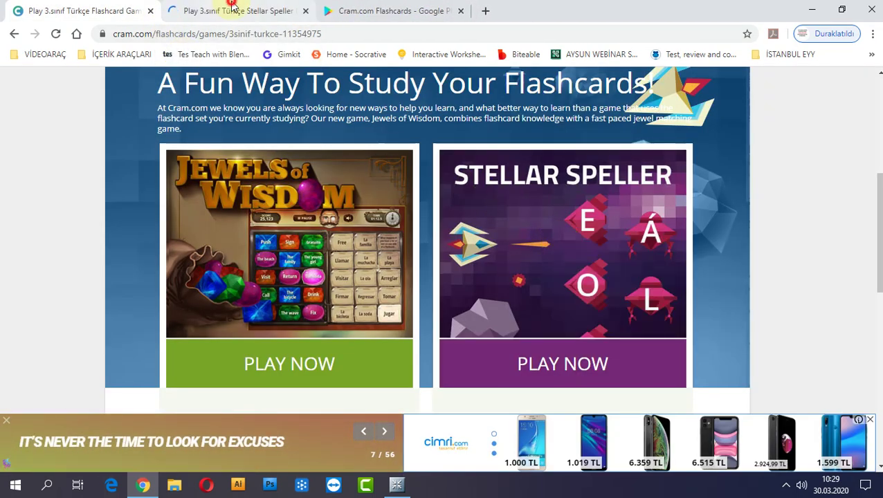
click(230, 9)
click(255, 35)
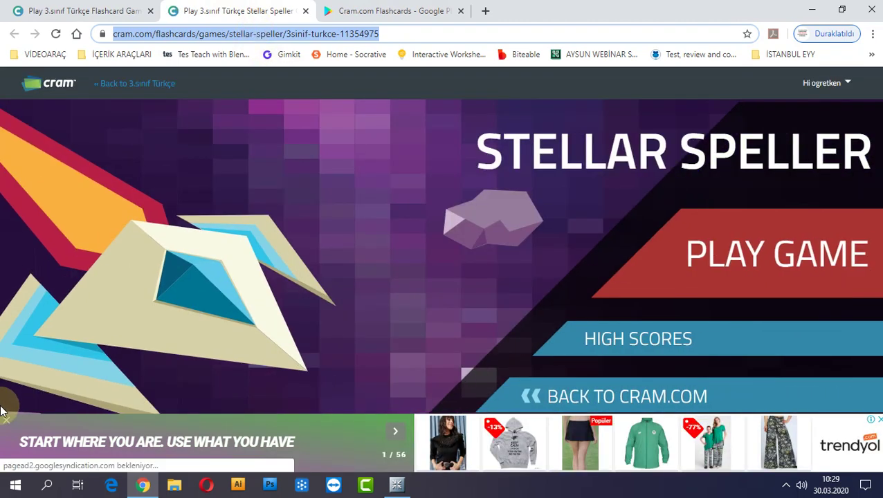
Step: Close the advertisement banner covering the Stellar Speller page and start playing the game with the set
click(8, 420)
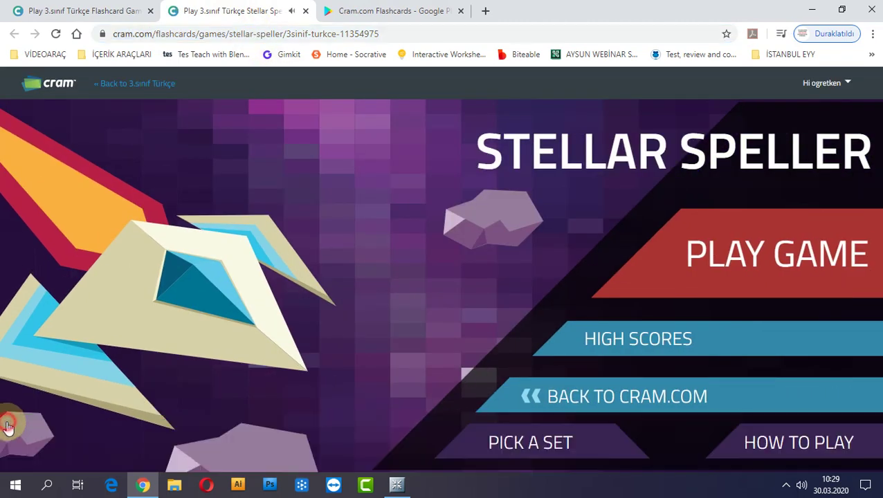
click(719, 259)
click(700, 357)
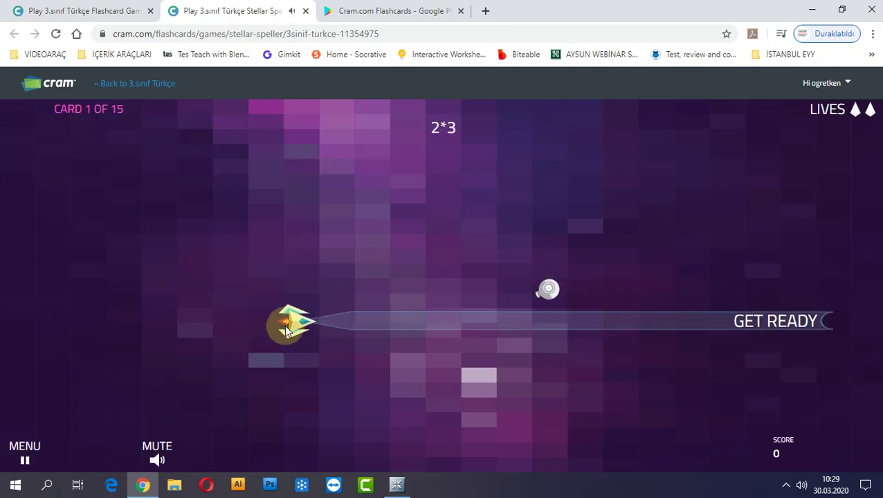
Step: Shoot the answer for the 2*3 card and hit the X2 bonus invader on the second card
click(239, 284)
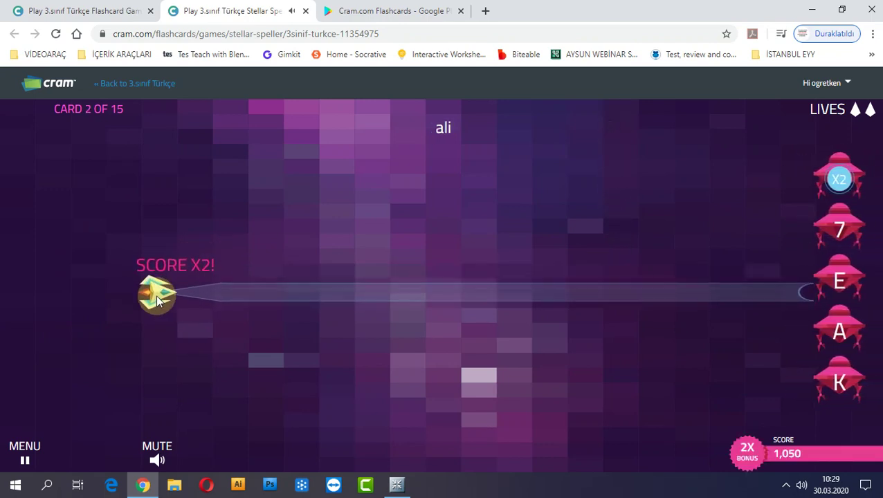
click(161, 182)
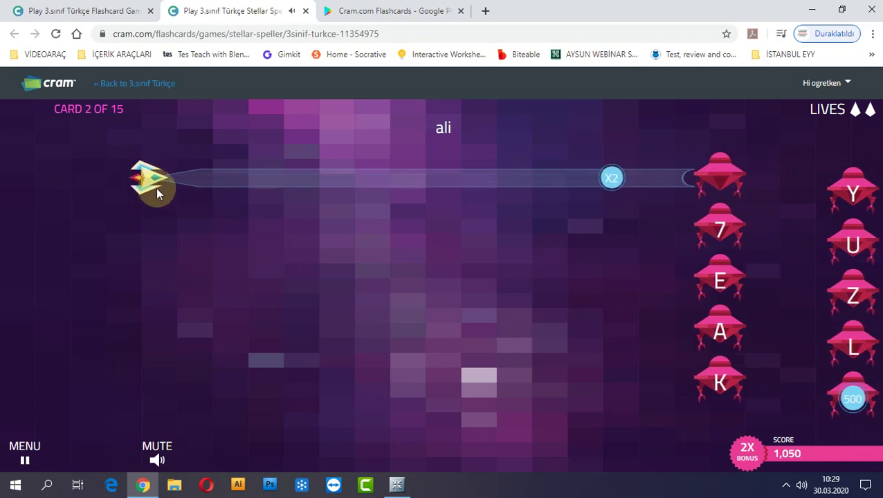